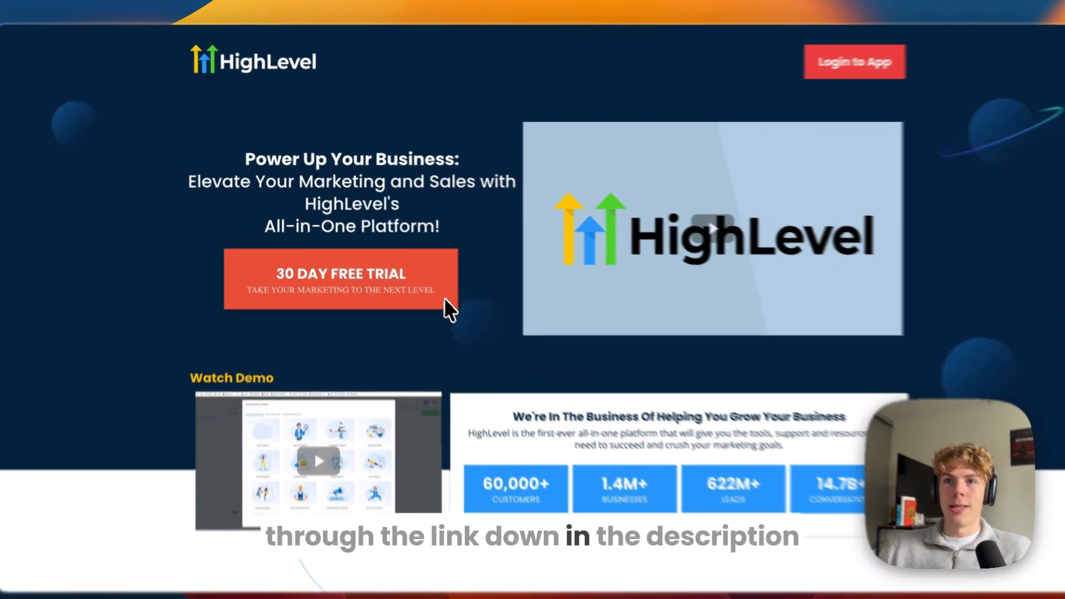
Step: Open HighLevel's 30-day free trial signup form and highlight its 30 Day Free Trial heading
click(446, 300)
drag(505, 115, 660, 117)
click(248, 168)
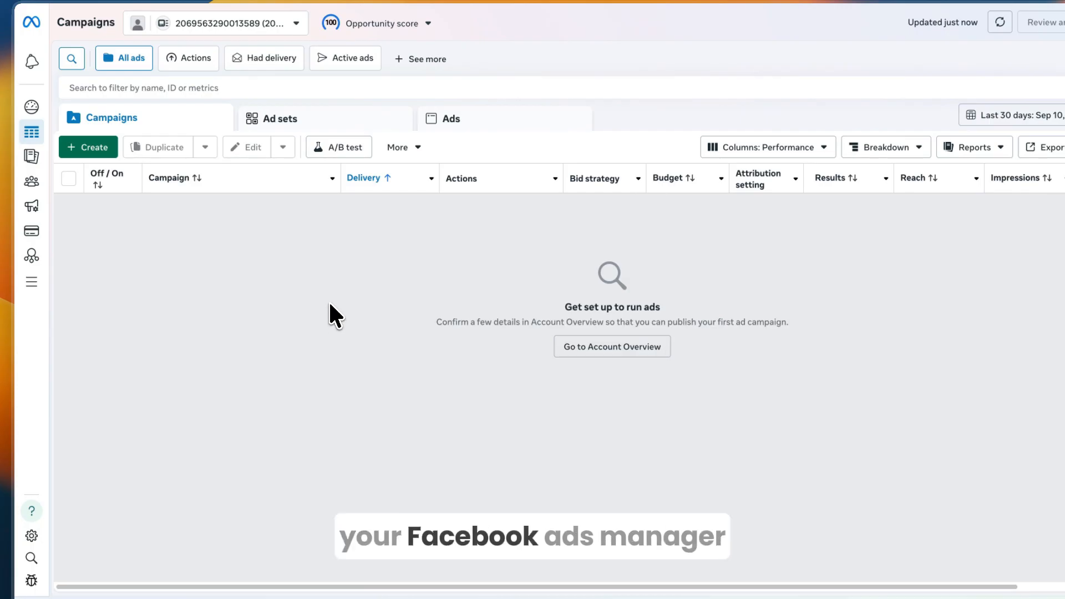
Step: Start a new campaign with Leads as the objective
click(100, 152)
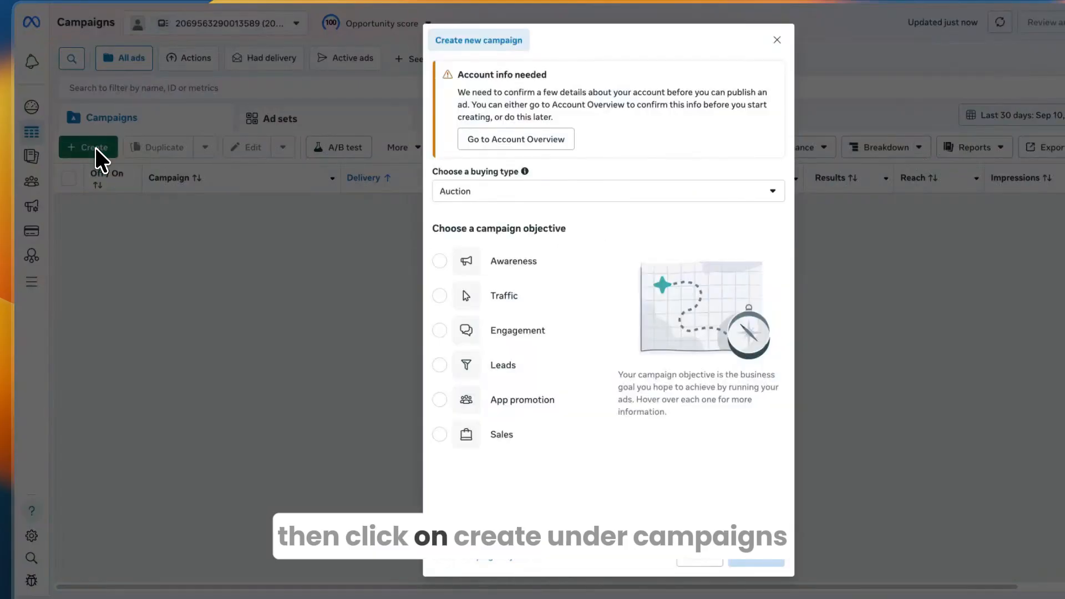
click(474, 365)
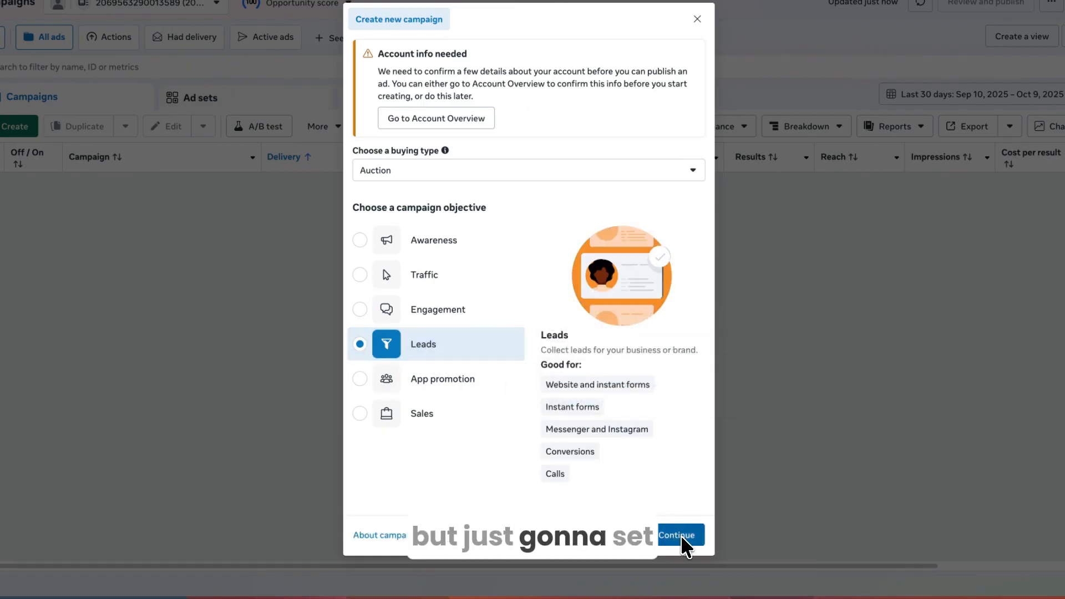
click(681, 534)
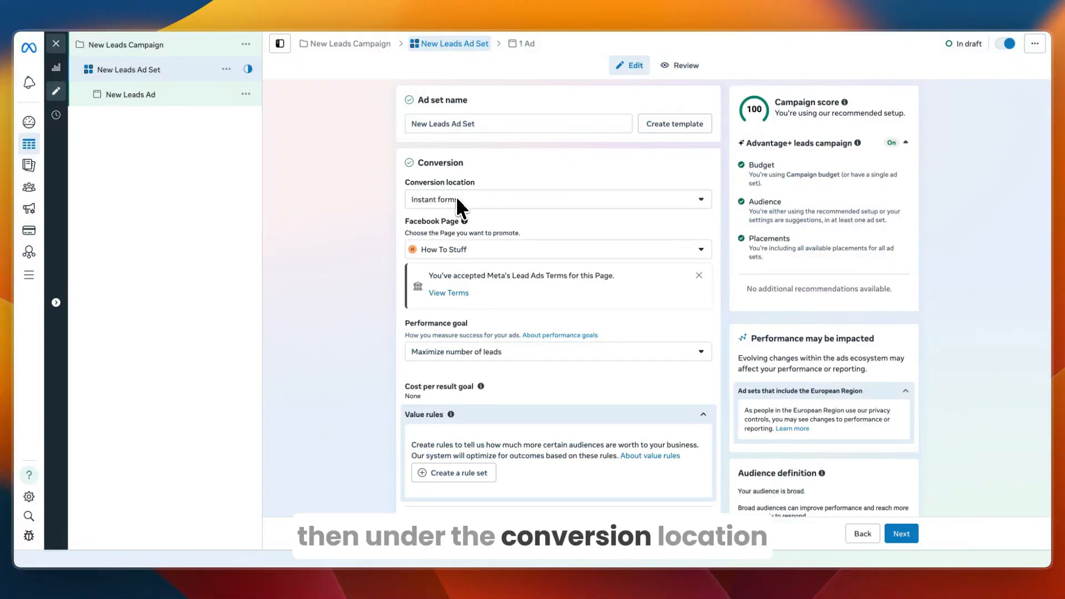
Step: Keep Instant forms as the ad set's conversion location
click(457, 198)
scroll(465, 328, down, 1)
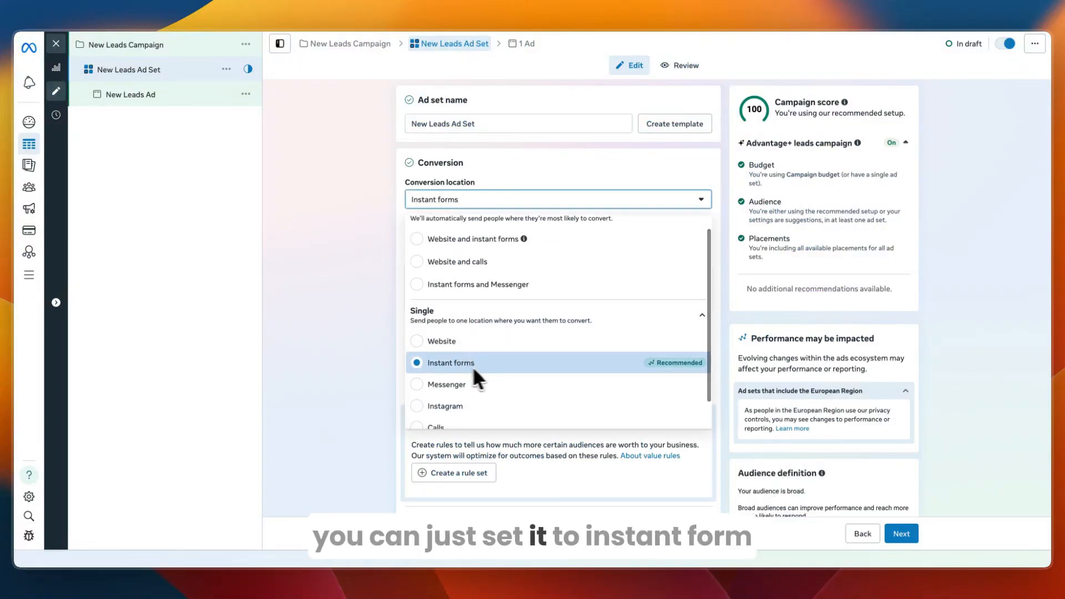
scroll(457, 364, down, 1)
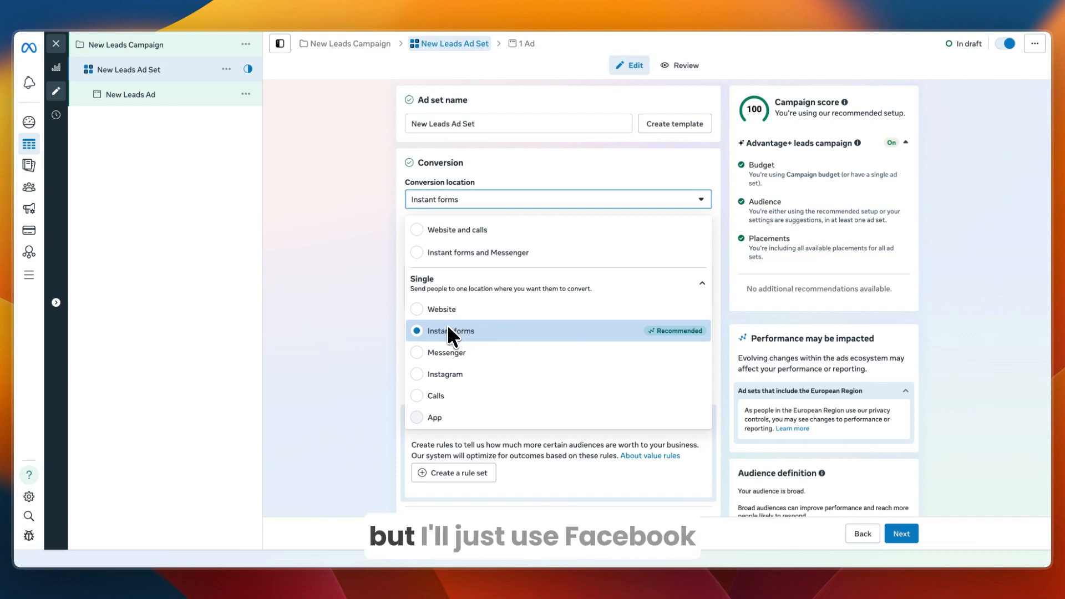
click(346, 316)
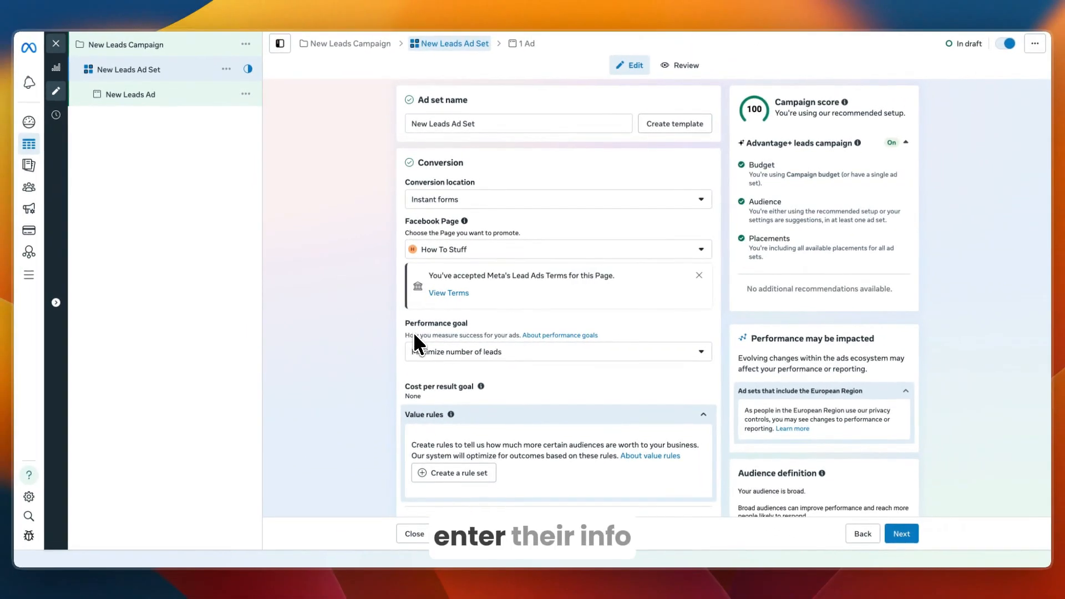
scroll(435, 345, down, 5)
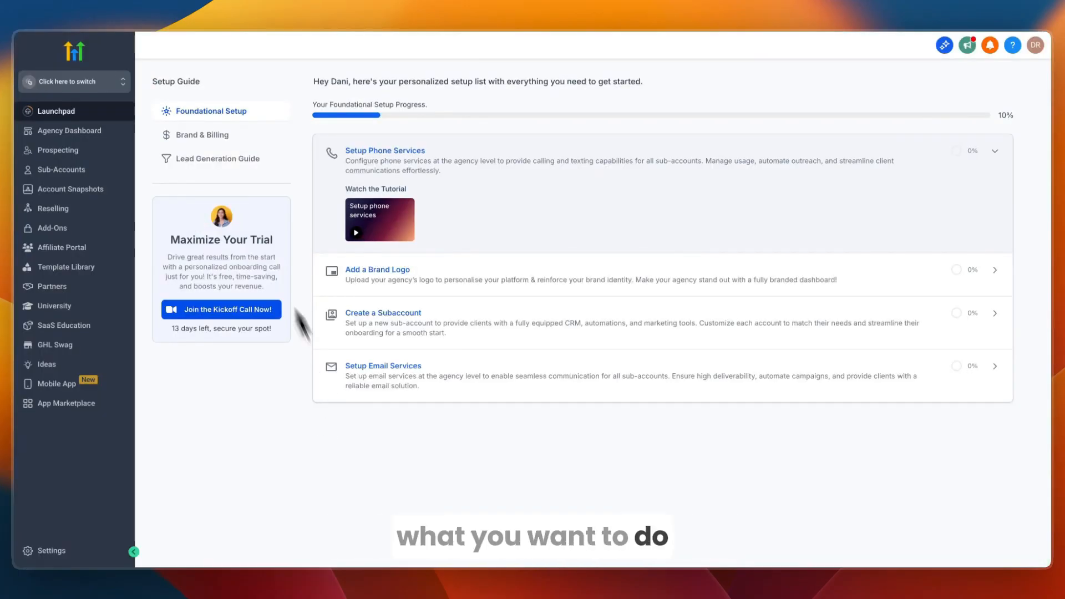
Step: Switch into the real estate sub-account and go to its Integrations settings
click(104, 82)
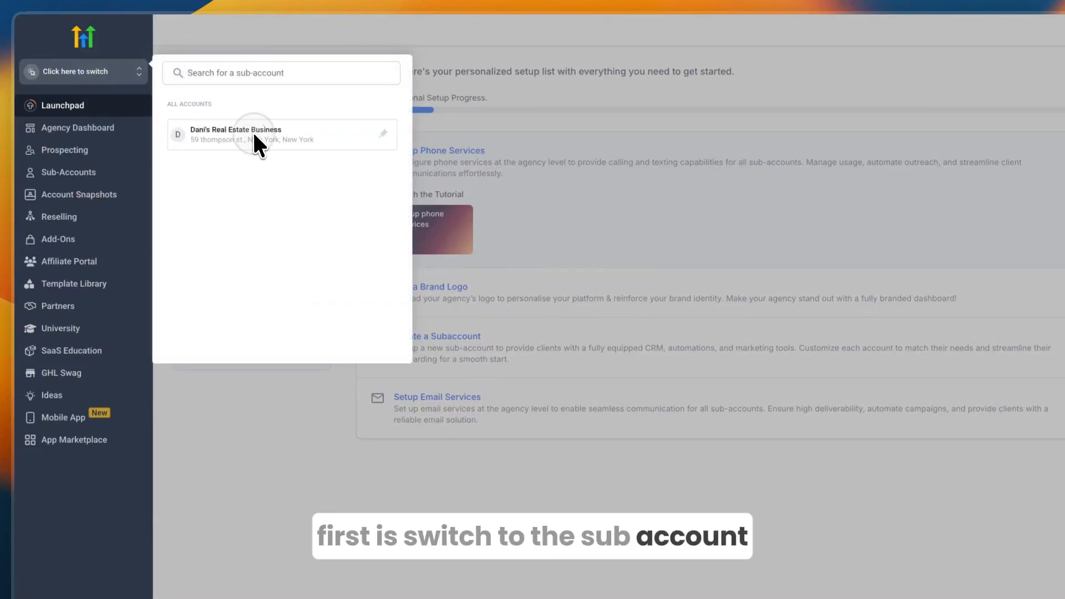
click(254, 137)
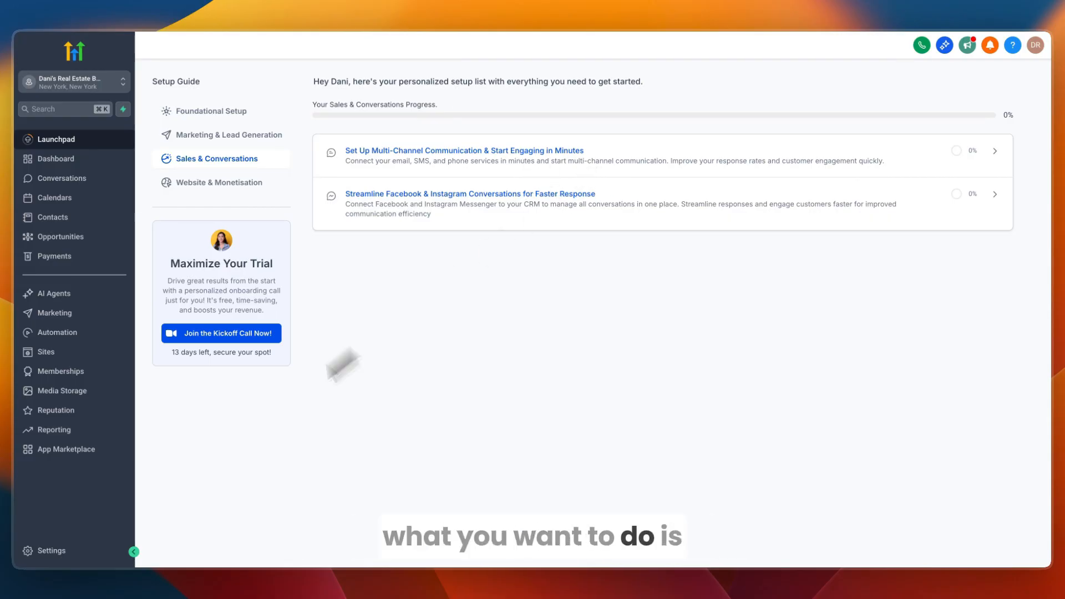
click(55, 551)
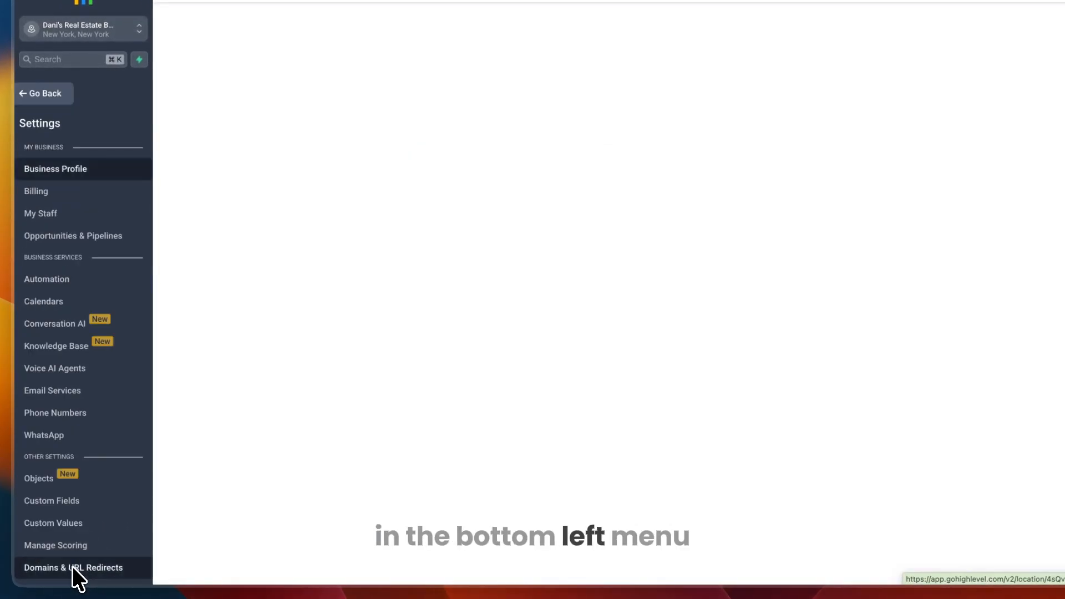
scroll(101, 445, down, 4)
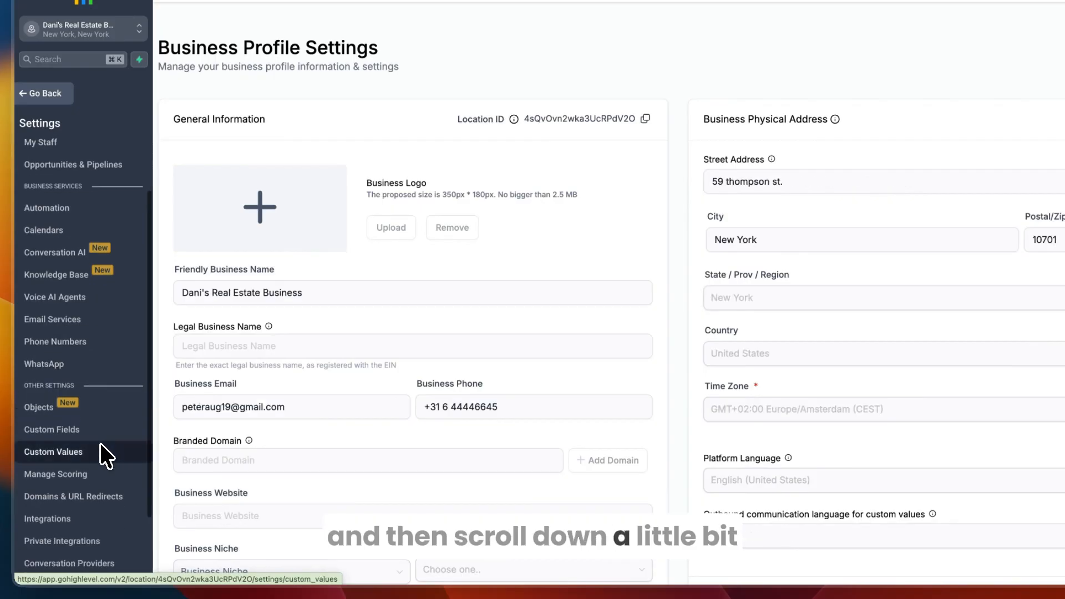
click(53, 480)
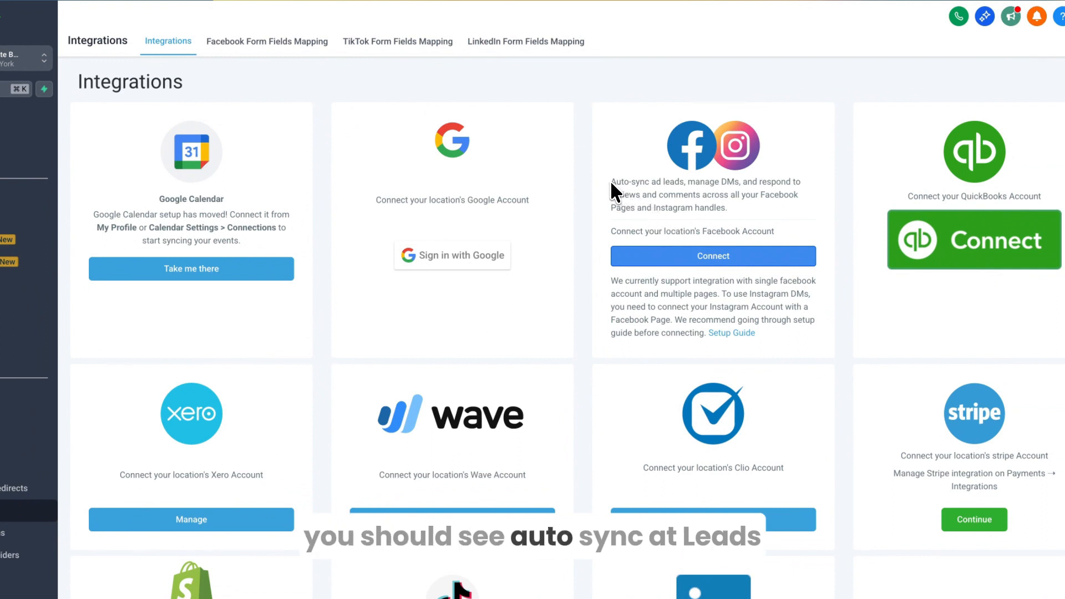
Step: Start connecting Facebook from the Facebook integration card
drag(612, 184, 750, 204)
click(751, 205)
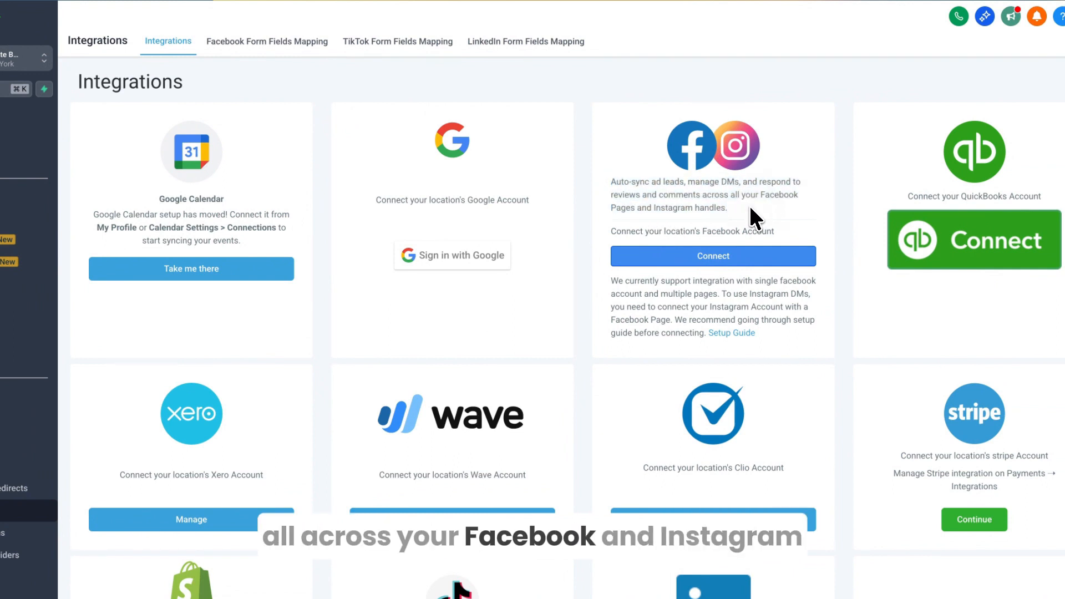
click(688, 257)
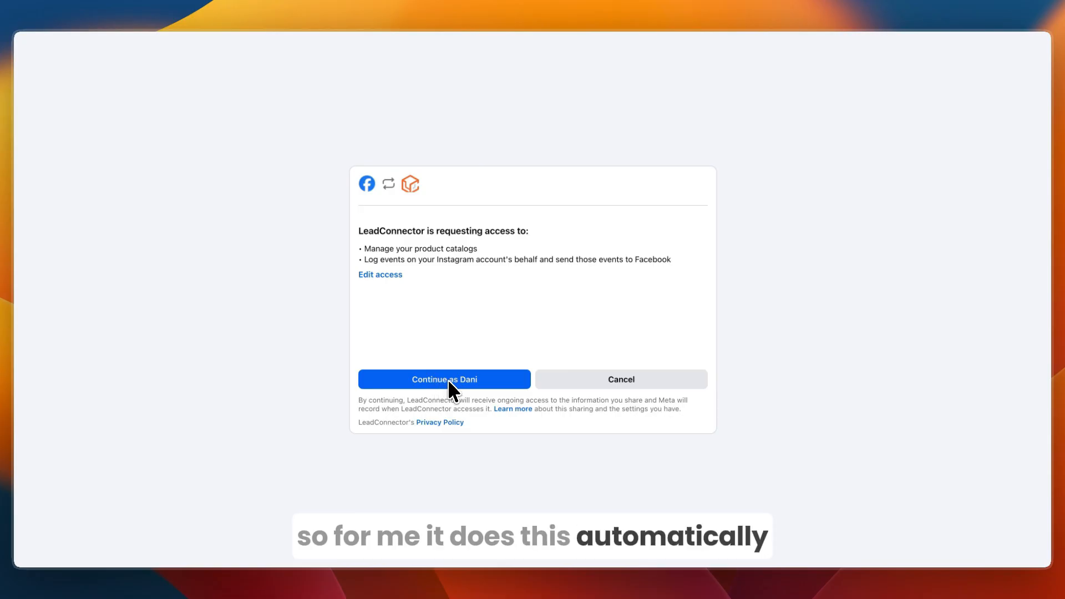
Step: Grant LeadConnector access to the Facebook account and check which ad account is active
click(461, 382)
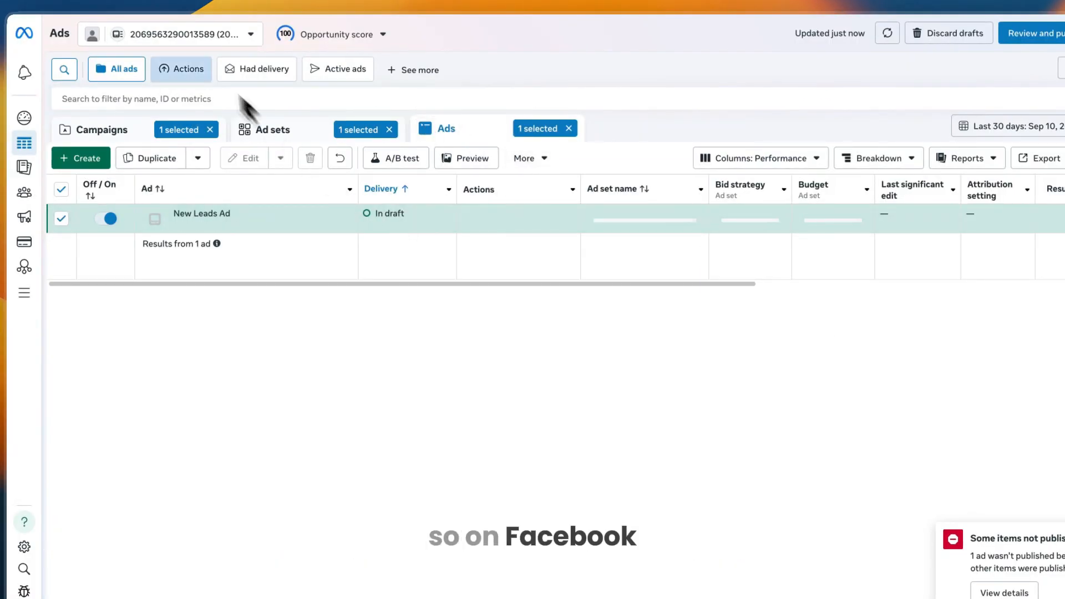
click(185, 29)
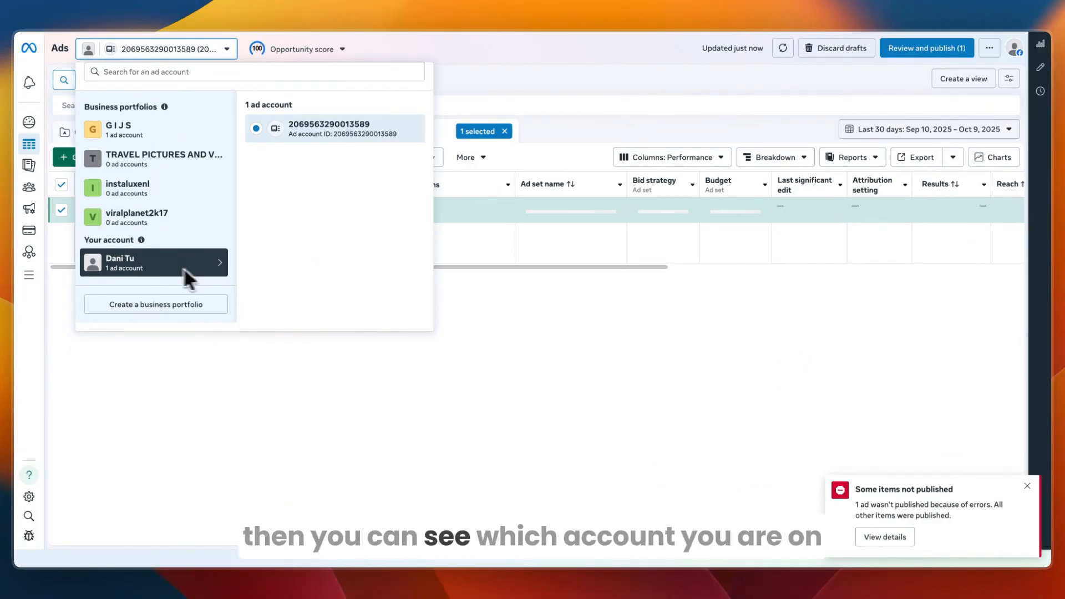
click(209, 334)
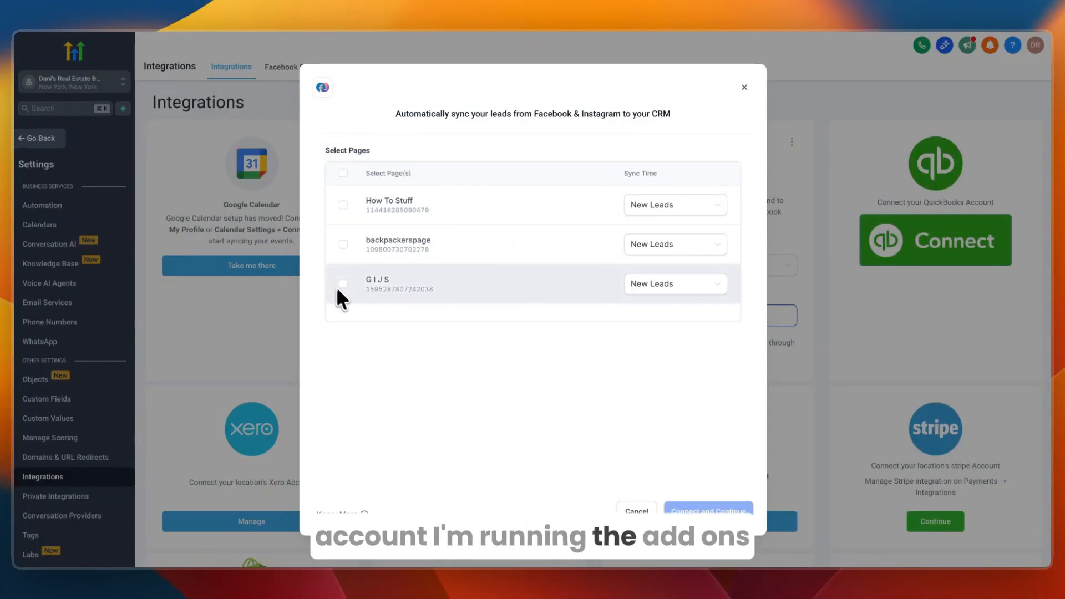
Step: Connect How To Stuff, backpackerspage and G I J S with New Leads sync, then proceed to field mapping
click(341, 172)
click(644, 206)
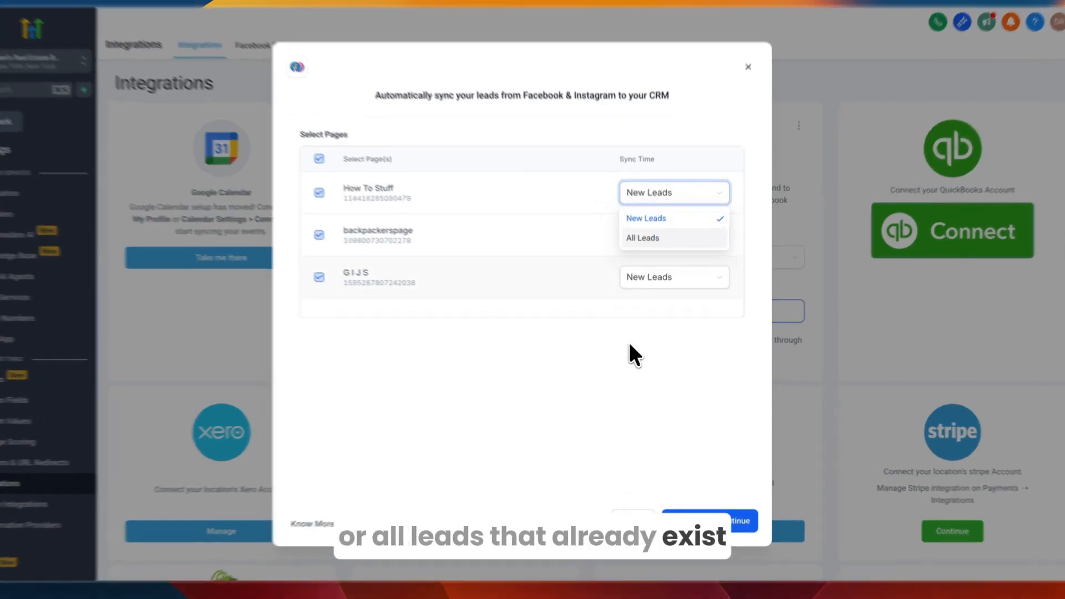
click(655, 303)
click(702, 525)
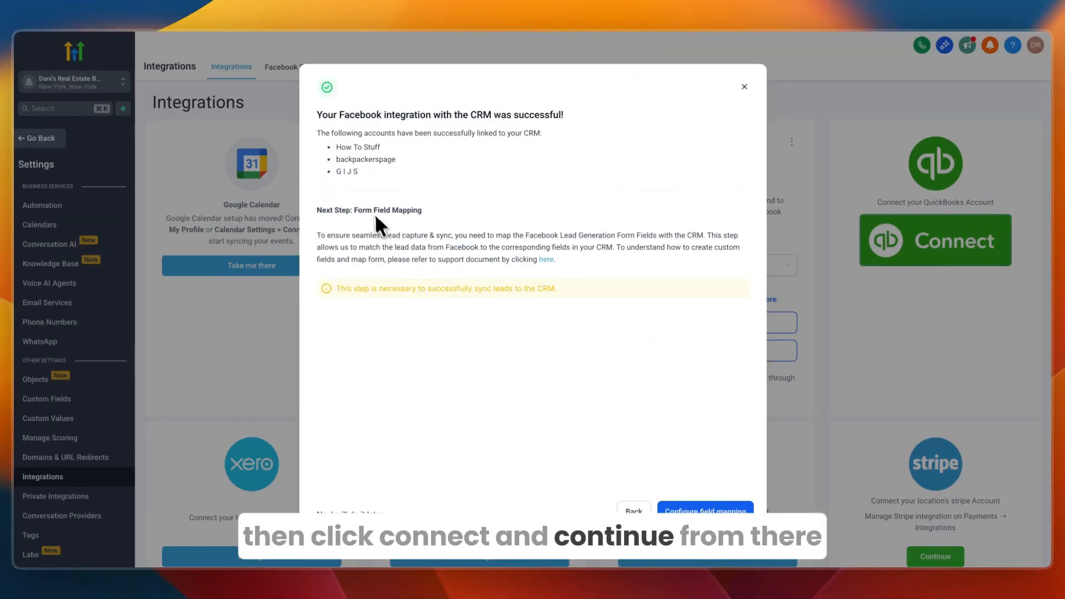
drag(318, 115, 598, 125)
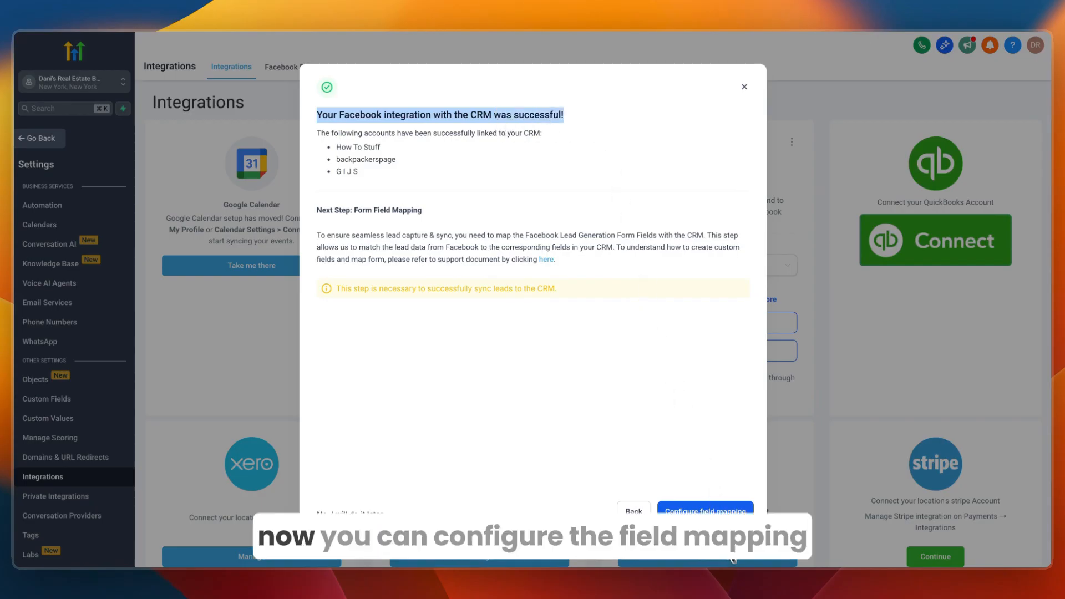
click(710, 511)
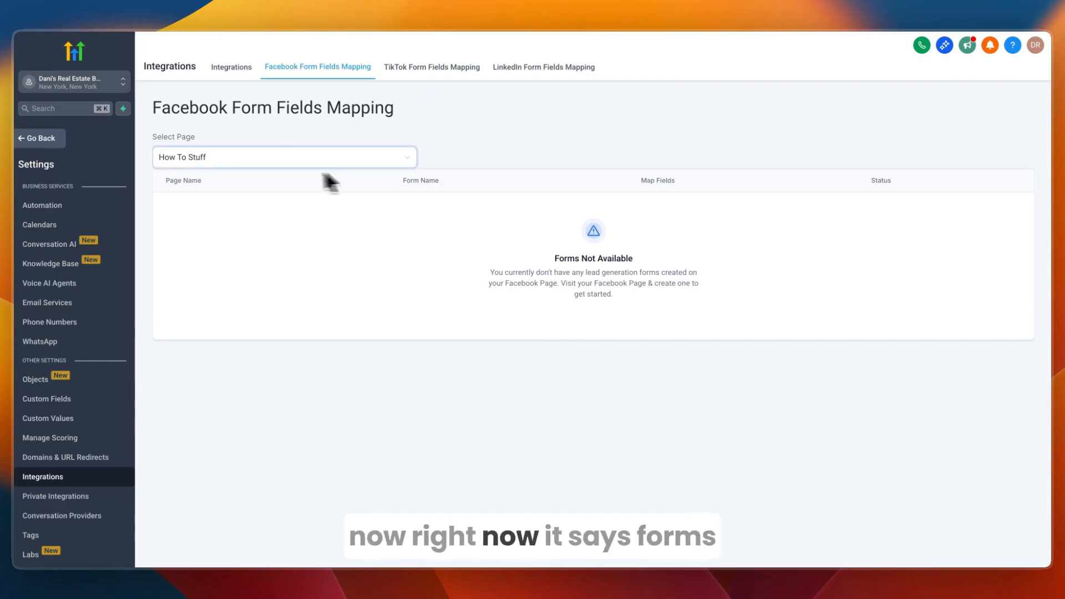
Step: Select backpackerspage to look for lead forms, then return to the sub-account settings
click(356, 165)
click(290, 204)
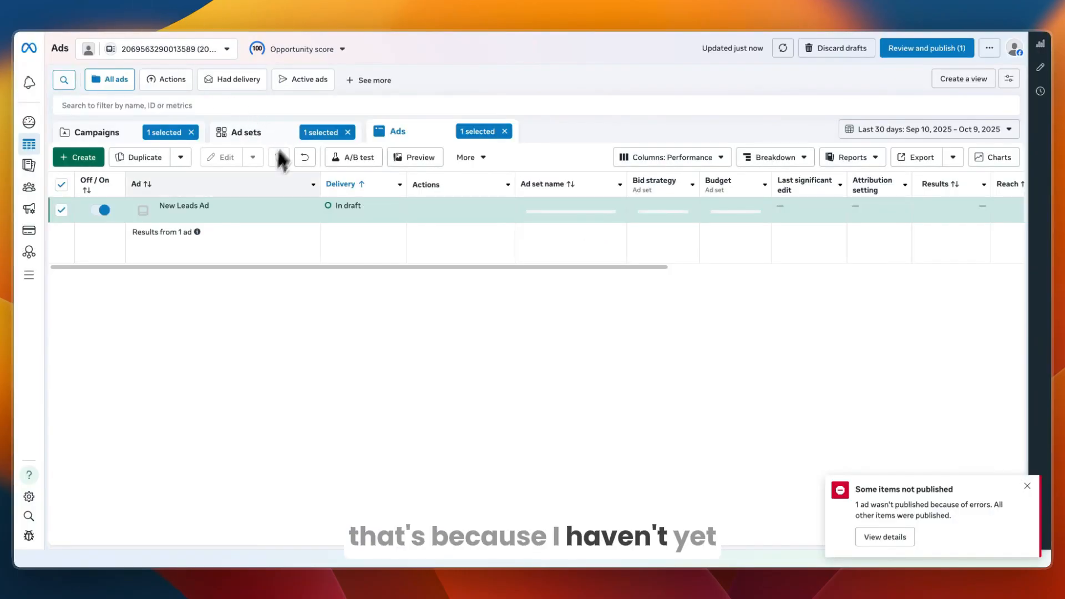
mouse_move(249, 220)
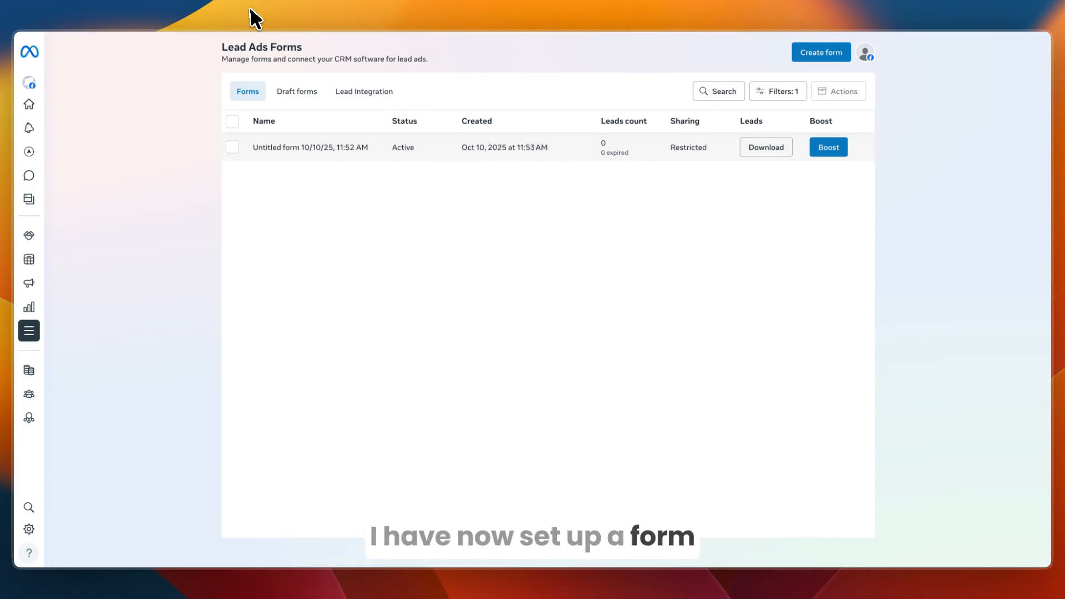
mouse_move(229, 7)
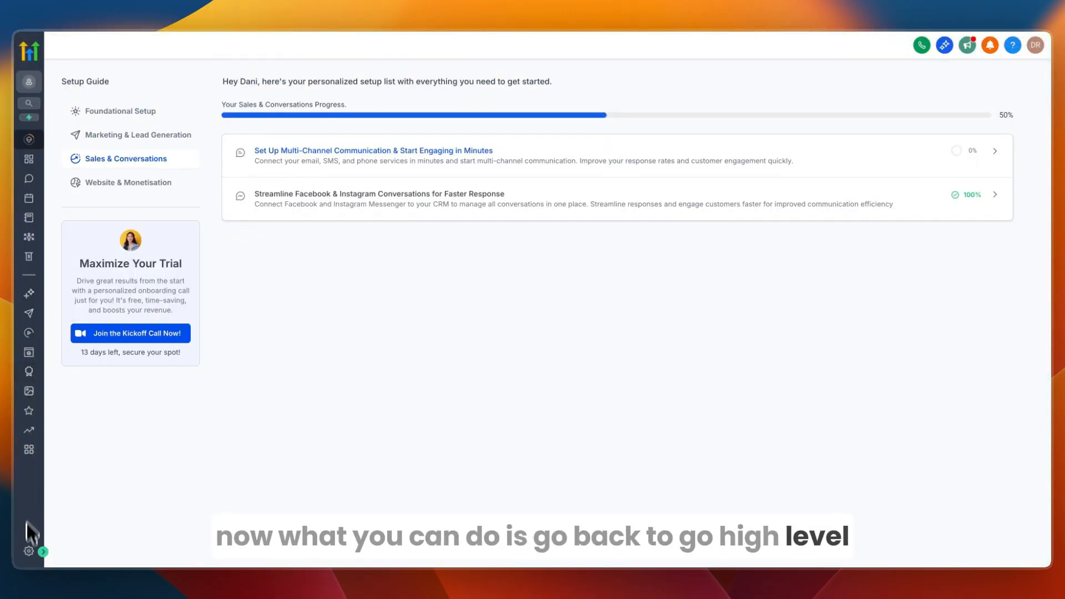
click(29, 551)
Step: In Facebook Form Fields Mapping, pick the G I J S page and edit the Untitled form's fields
scroll(50, 491, down, 4)
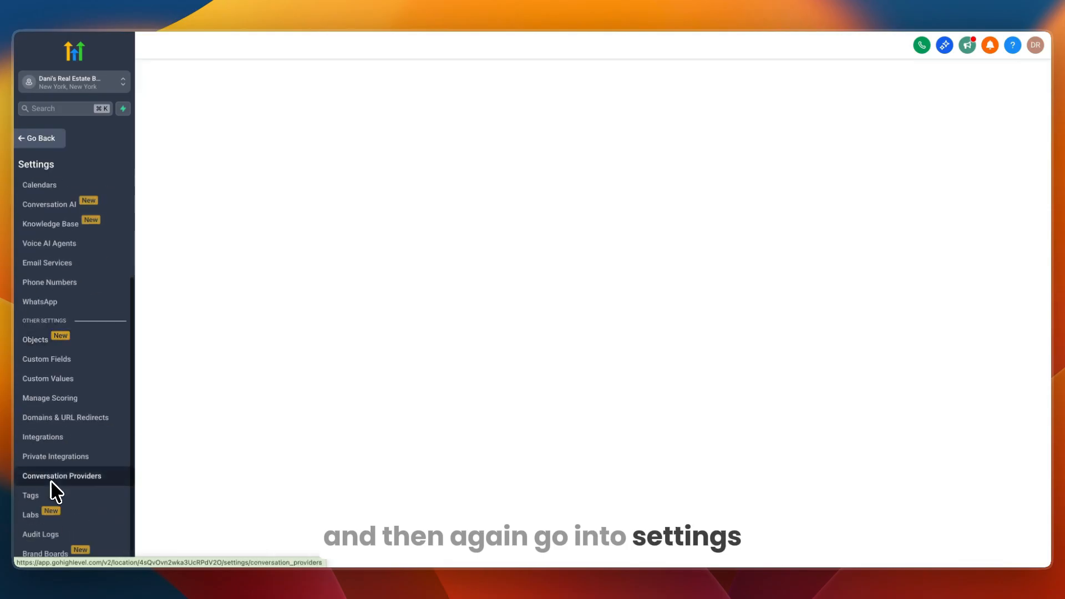
click(44, 437)
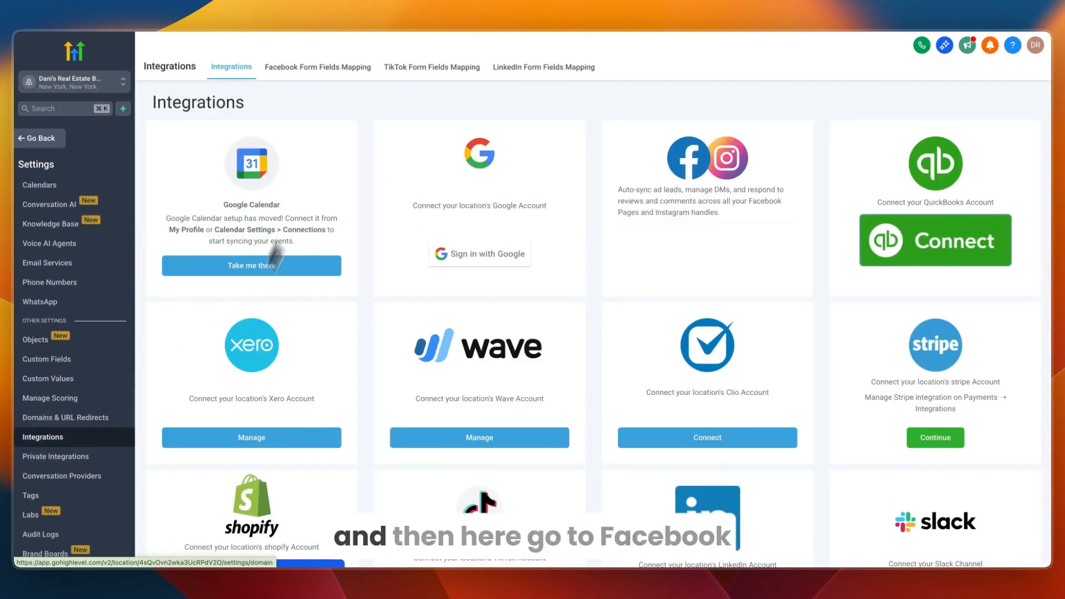
click(295, 69)
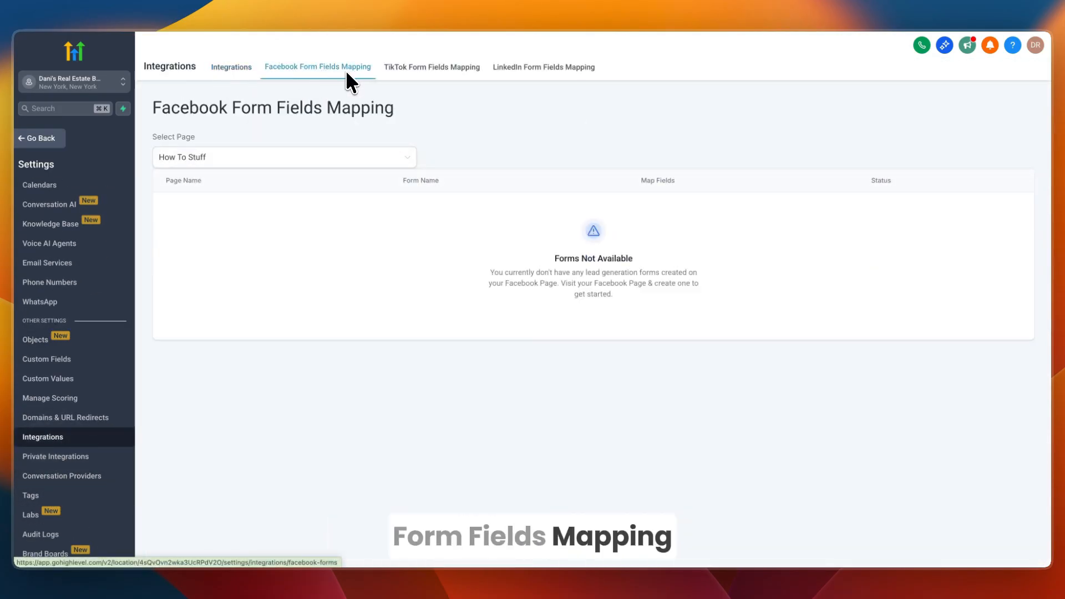
click(273, 156)
click(195, 220)
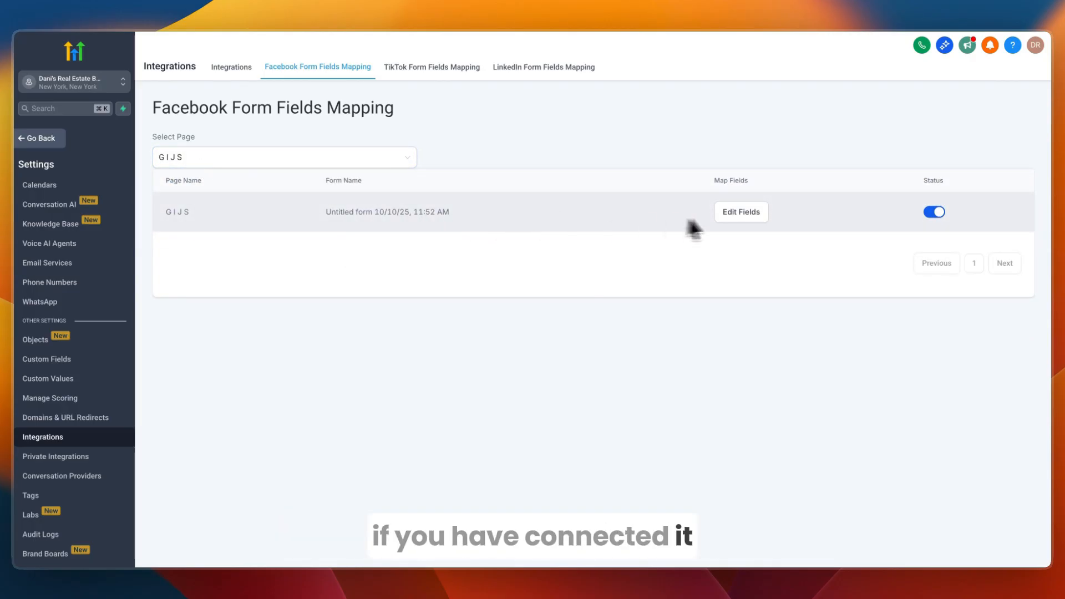
click(735, 216)
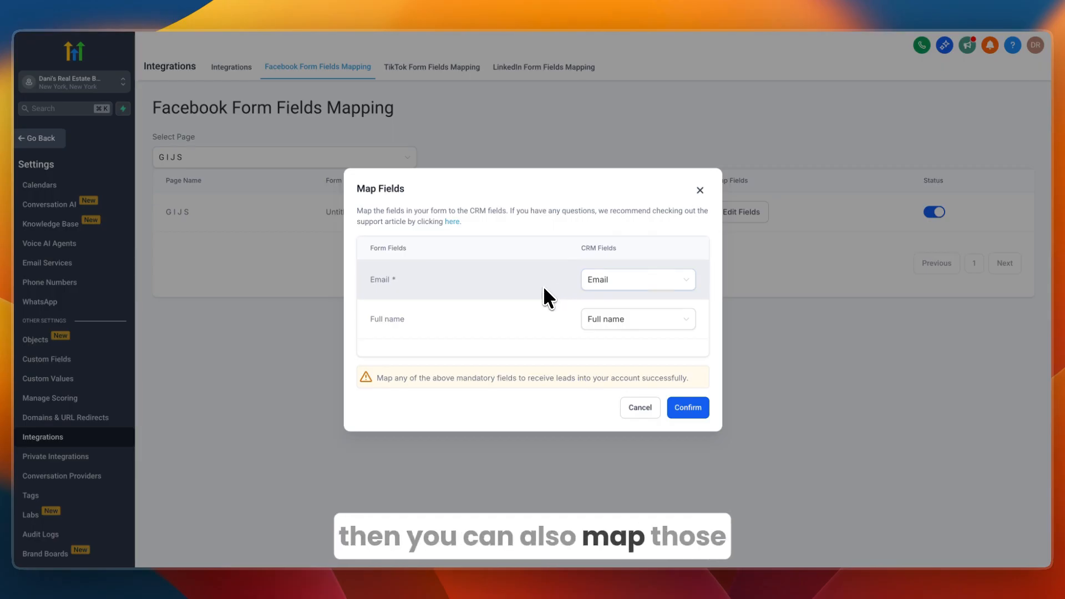
Step: Confirm the Email and Full name mapping and go back to the Launchpad
click(695, 404)
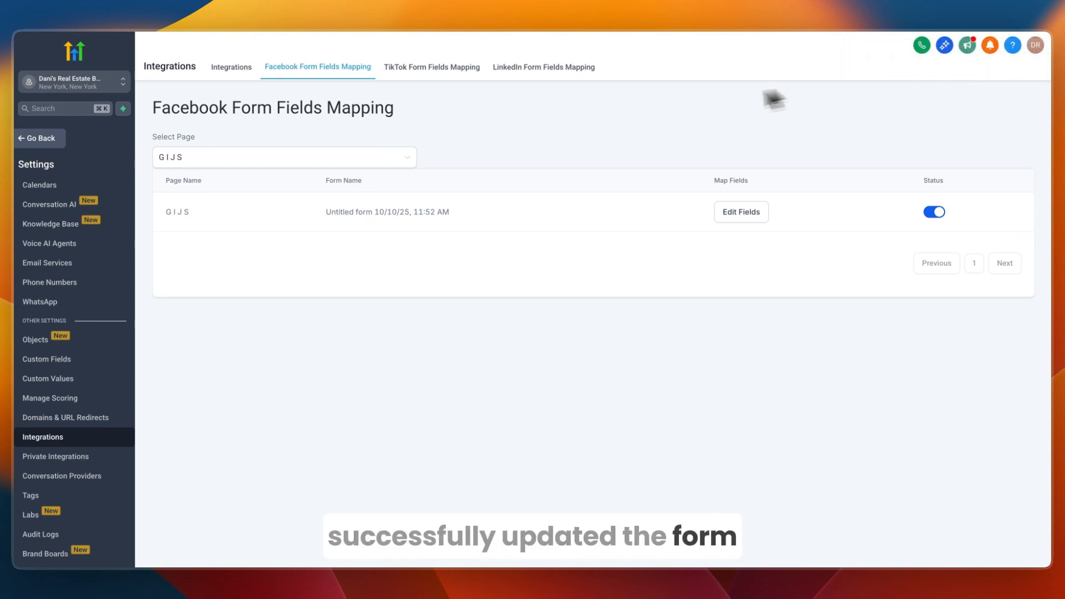
click(55, 145)
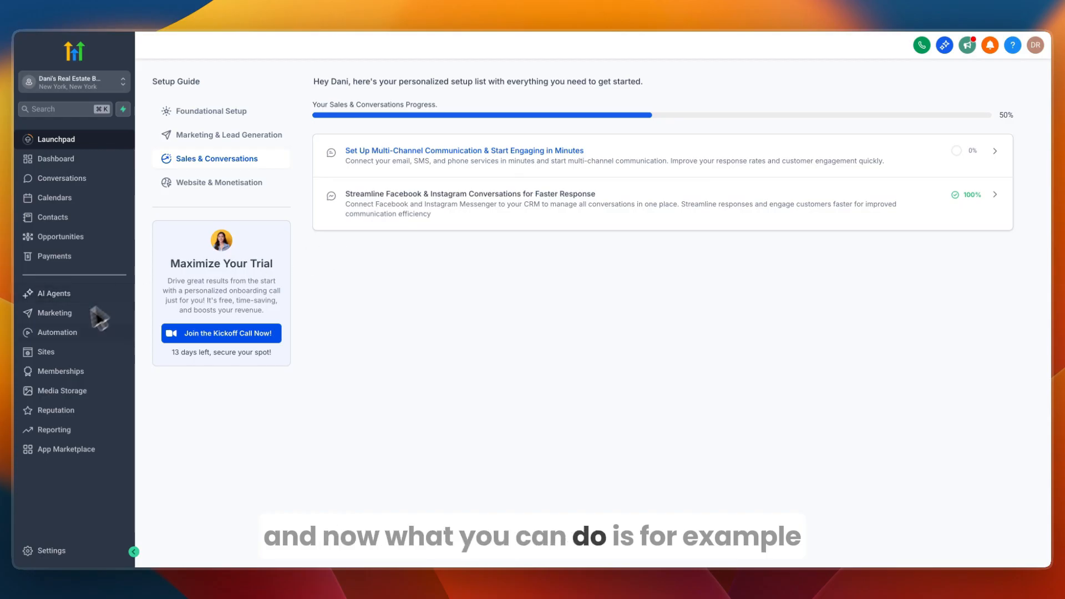
Step: Create a new workflow from scratch in Automation
click(60, 338)
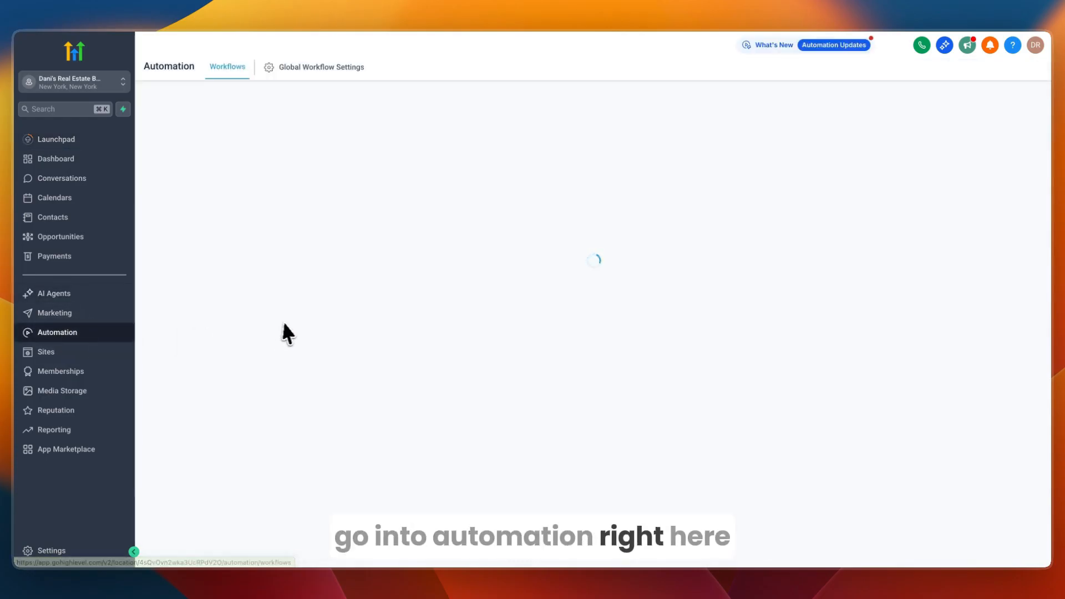
click(884, 113)
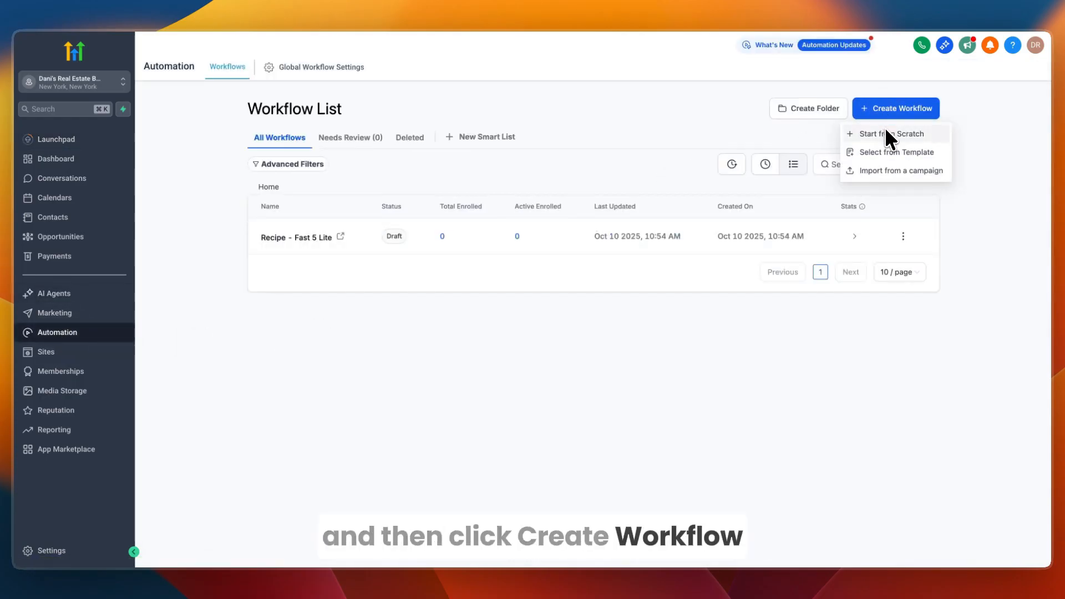
click(891, 131)
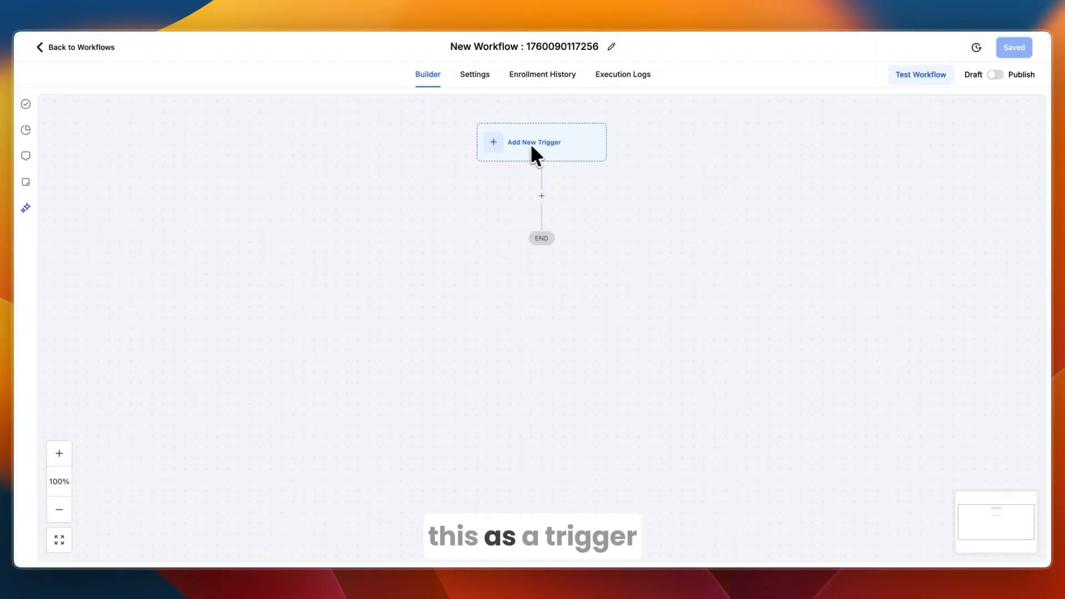
Step: Add a Facebook Lead Form Submitted trigger filtered to page G I J S and its untitled form
click(495, 142)
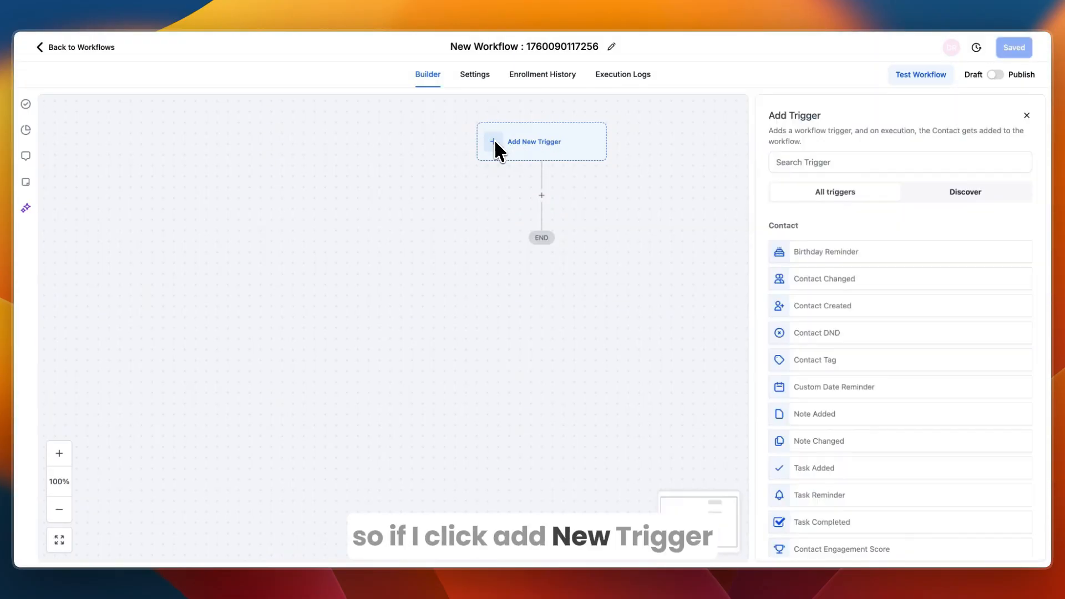
click(811, 162)
text(form)
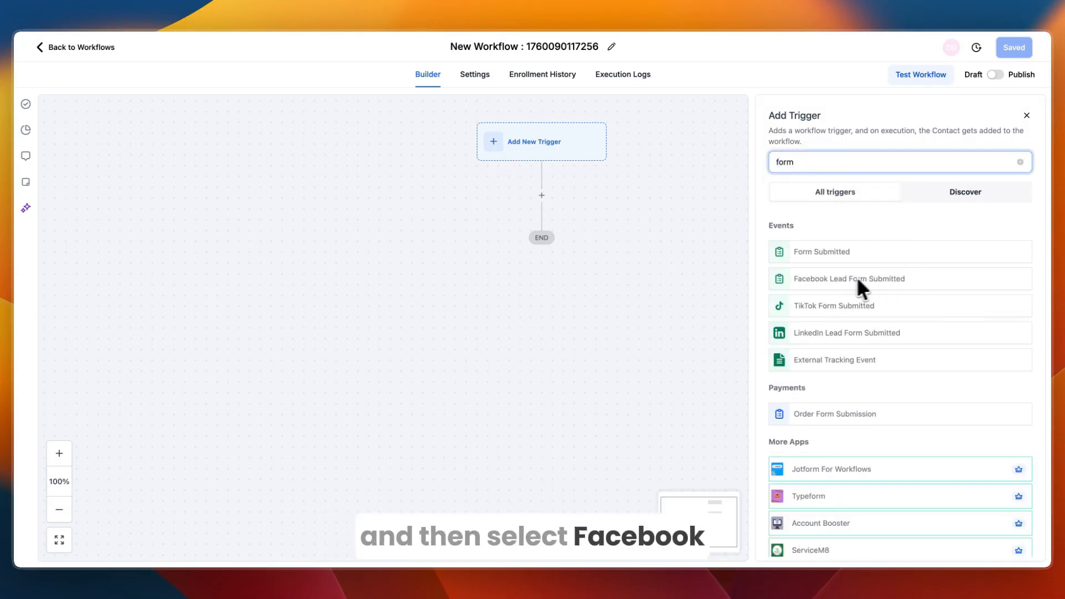
click(869, 279)
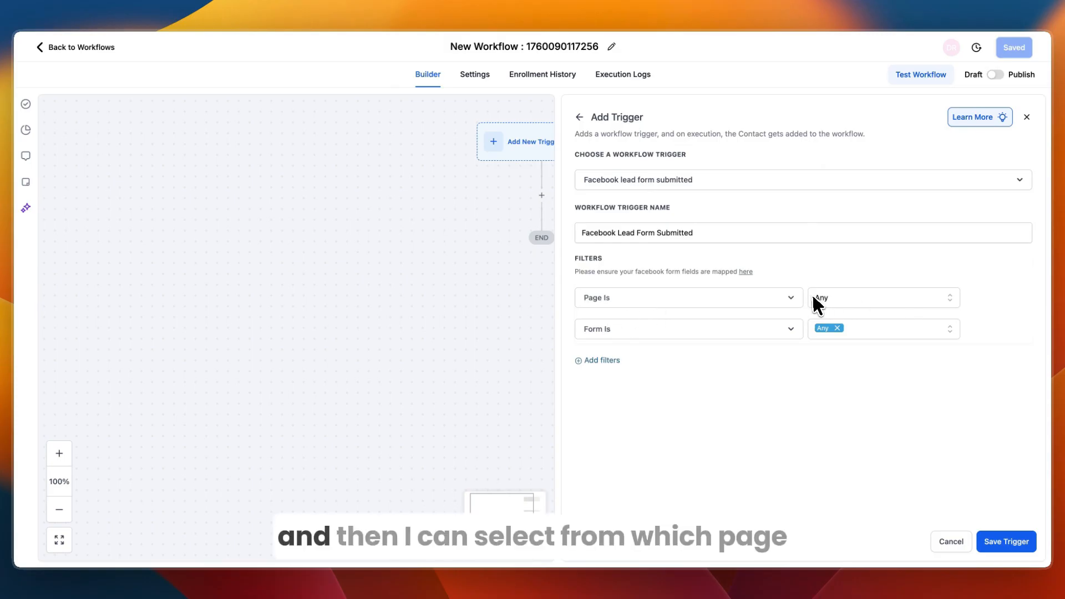
click(813, 295)
click(824, 401)
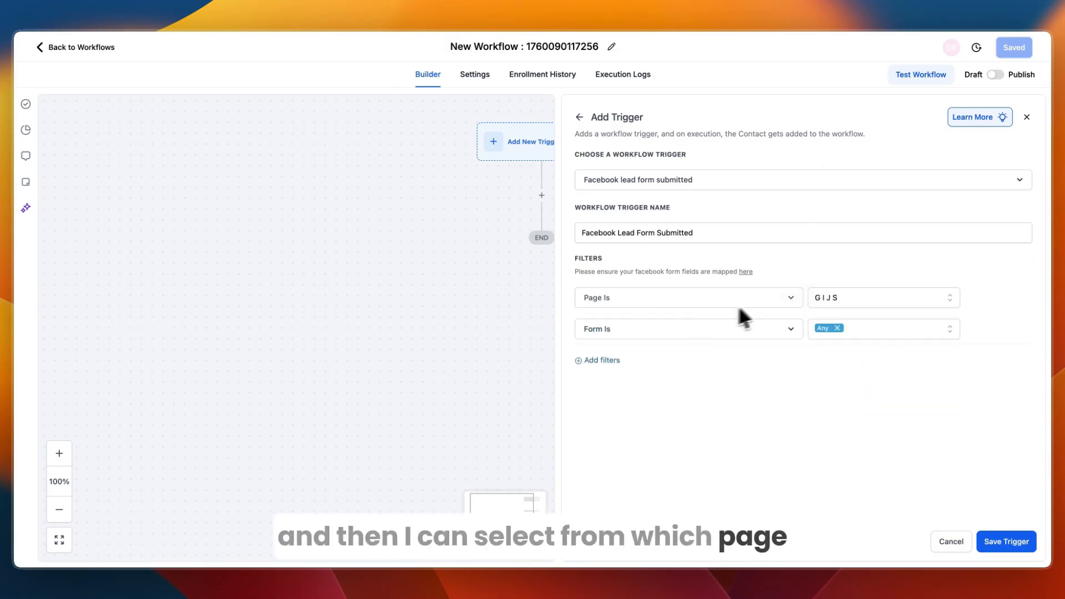
click(827, 329)
click(826, 402)
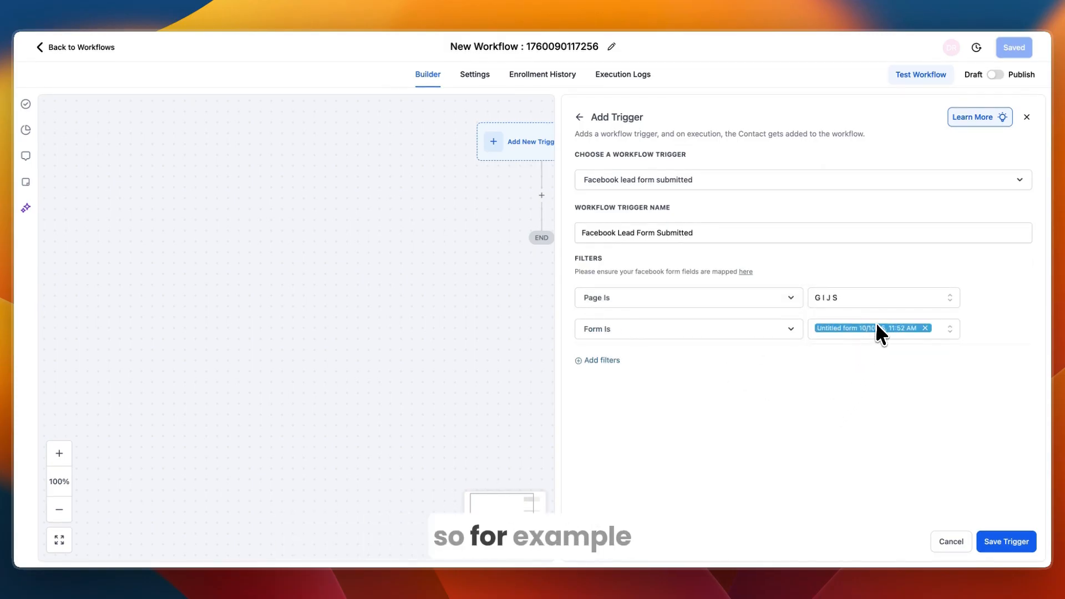
click(1007, 542)
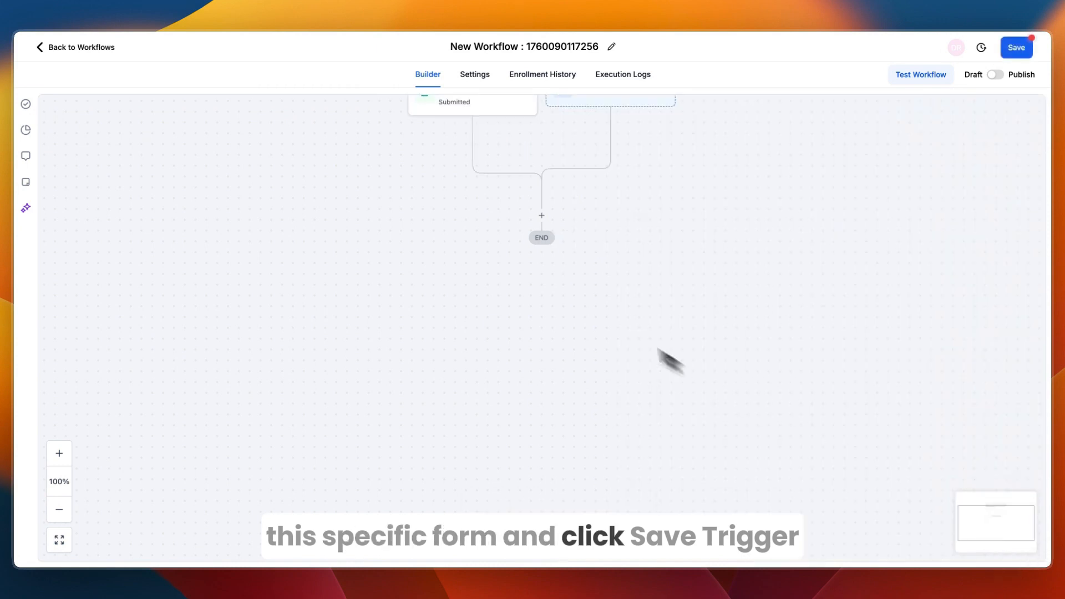
Step: Add a Create Contact action after the trigger that fills in the contact's Full Name
click(543, 296)
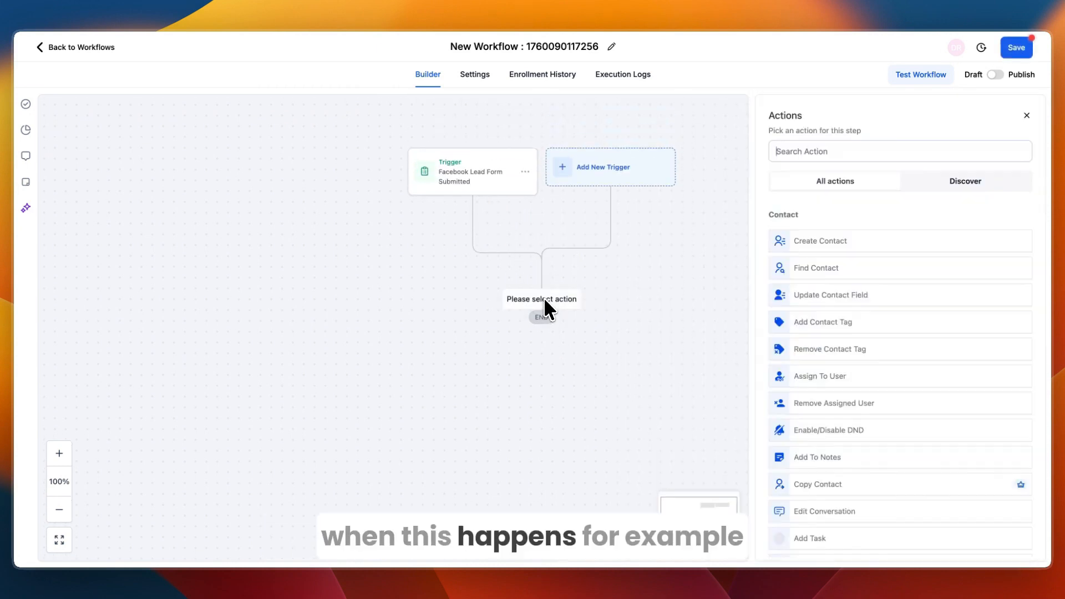
click(827, 242)
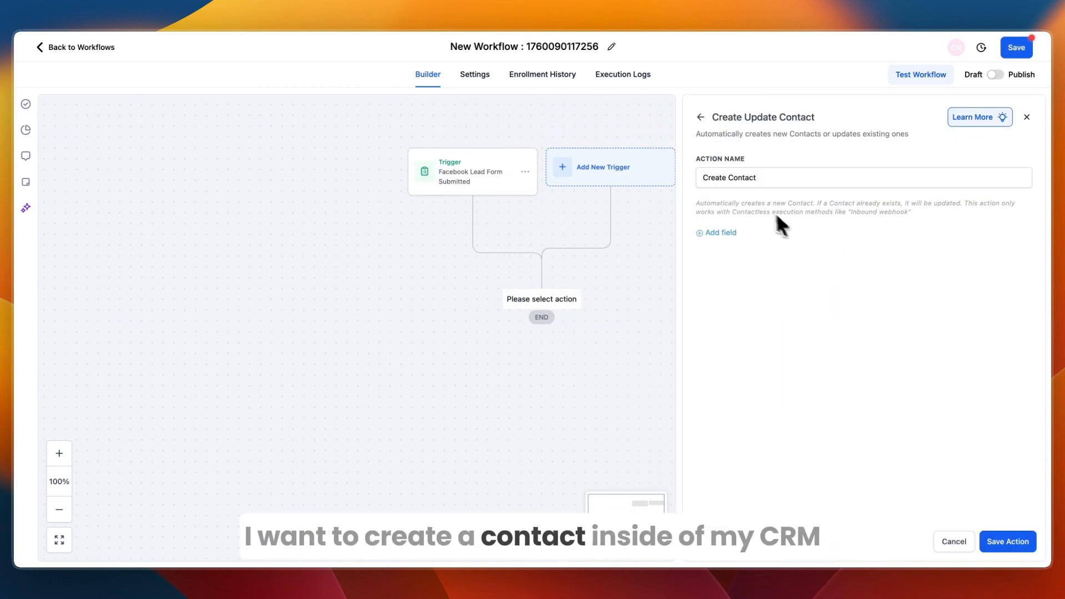
click(1006, 541)
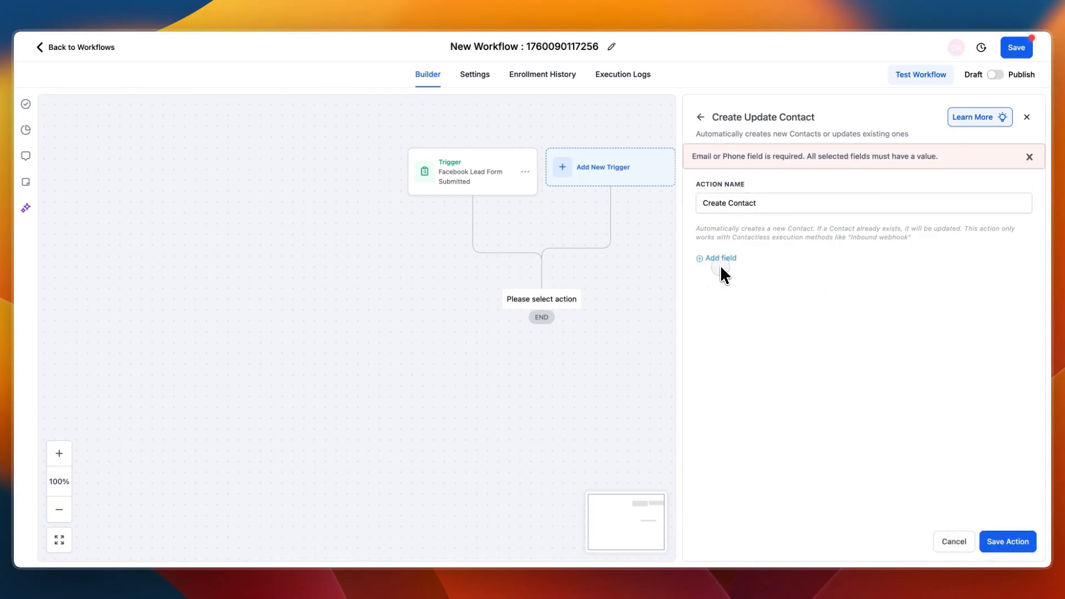
click(714, 258)
click(734, 251)
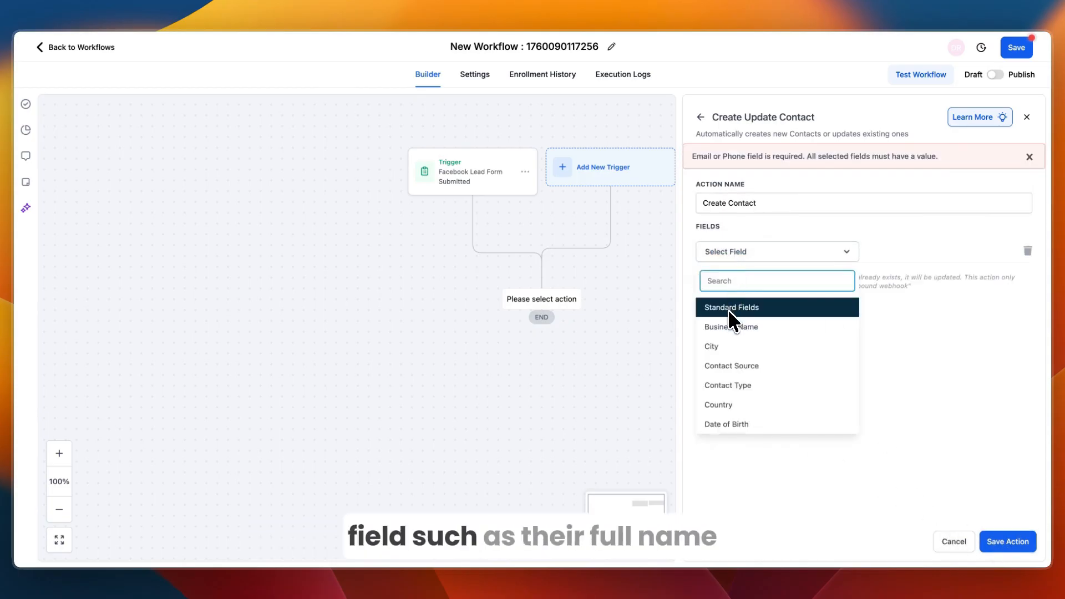
scroll(737, 350, down, 5)
click(721, 379)
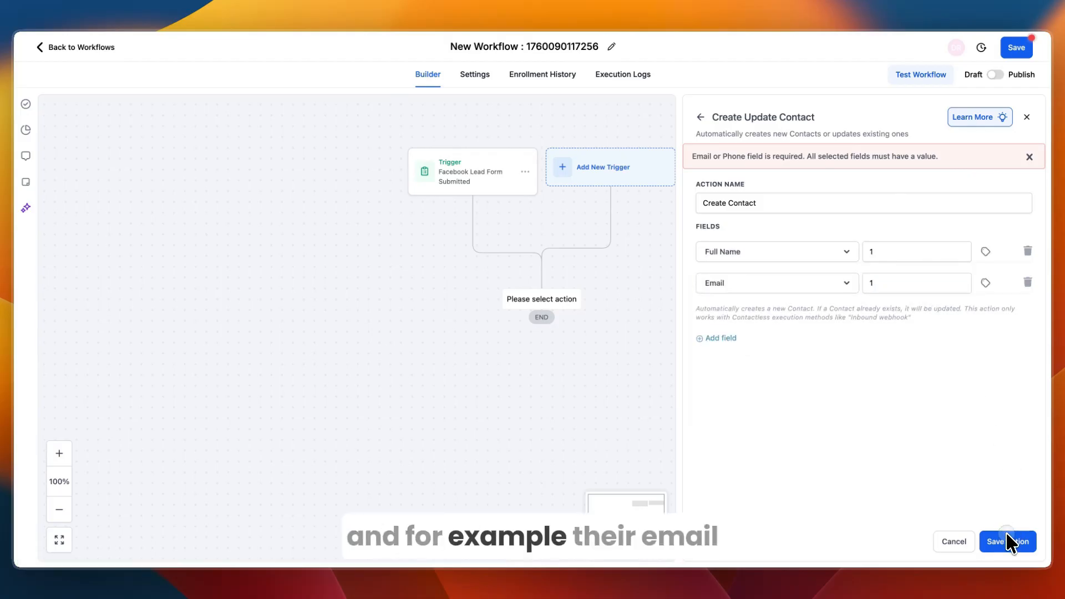
click(1008, 542)
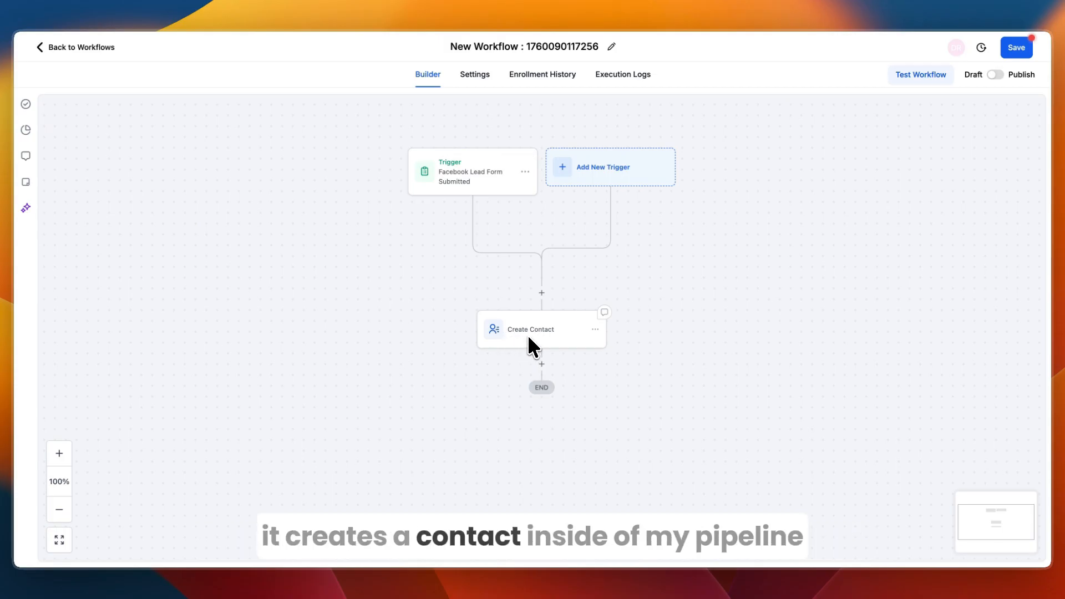
Step: Add a Send Email action below Create Contact and review its sender, subject and message fields
click(541, 364)
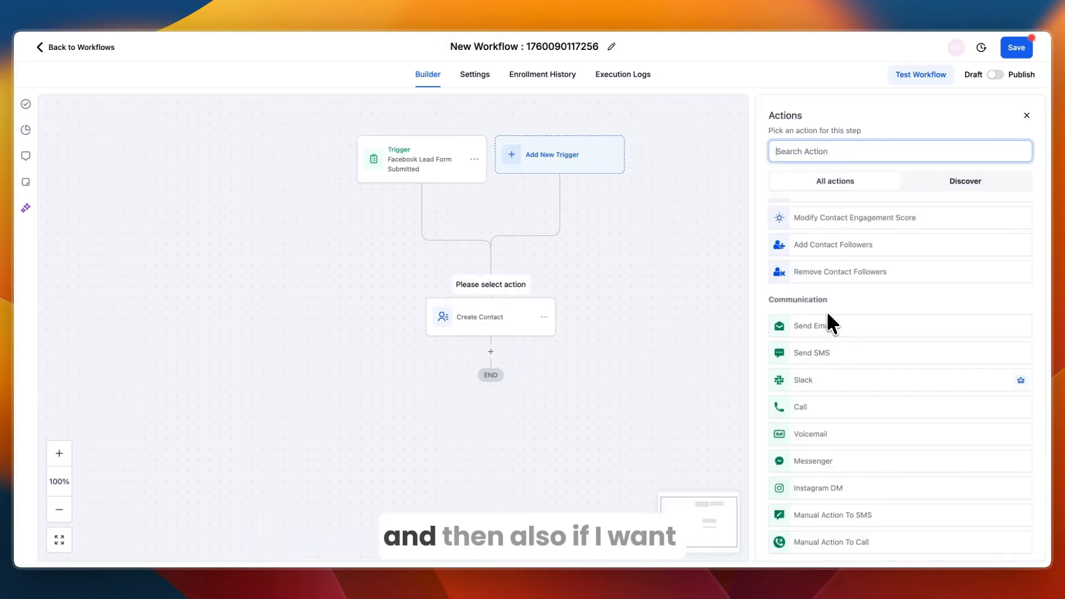
scroll(830, 311, down, 2)
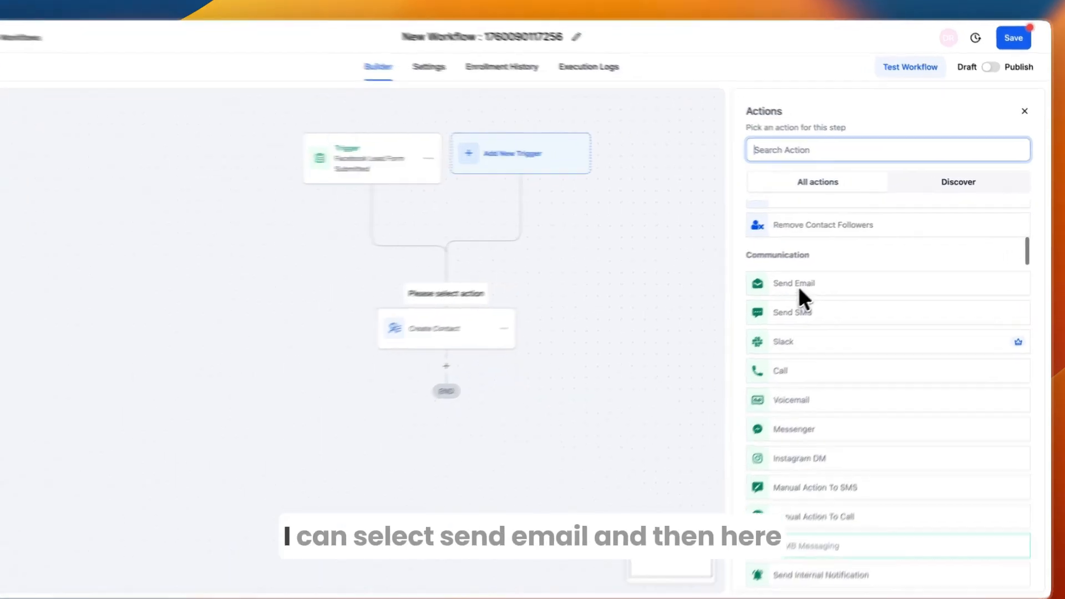
click(799, 286)
scroll(882, 316, down, 3)
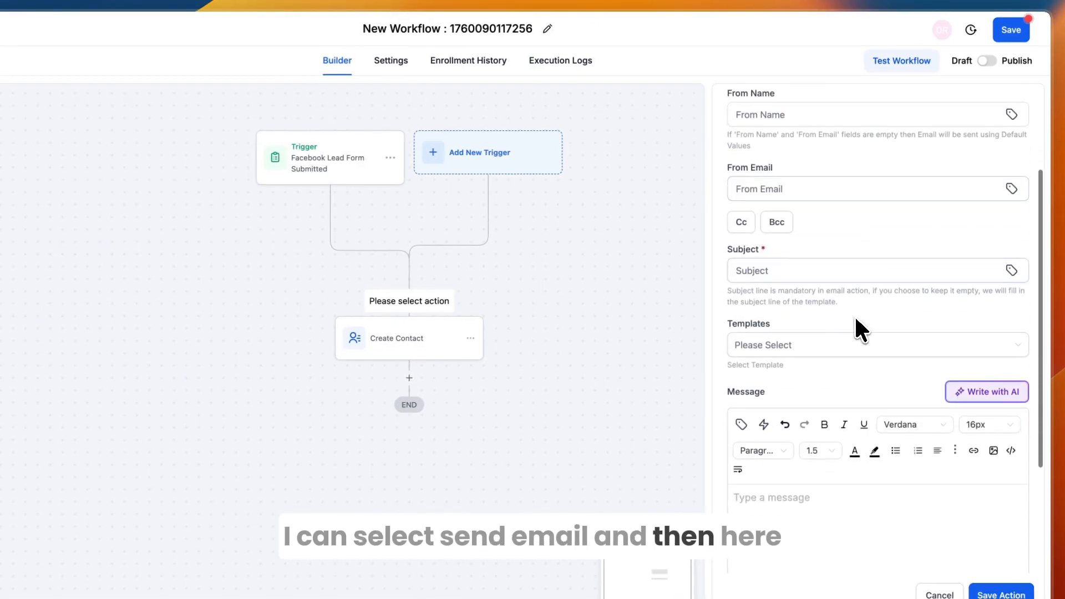
scroll(857, 320, down, 5)
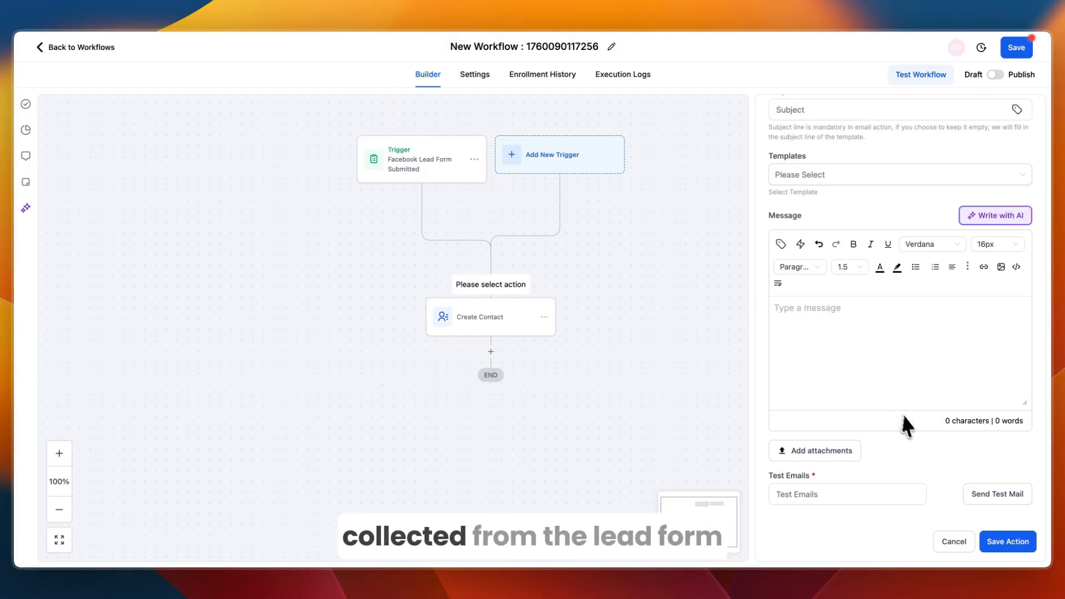
scroll(800, 299, up, 1)
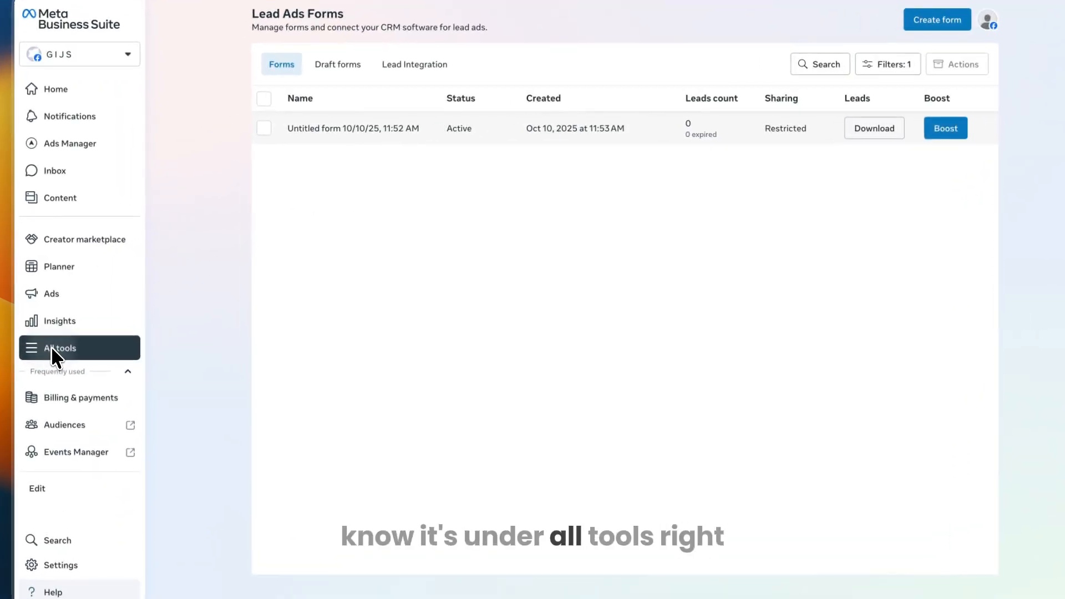
click(51, 346)
scroll(210, 316, down, 1)
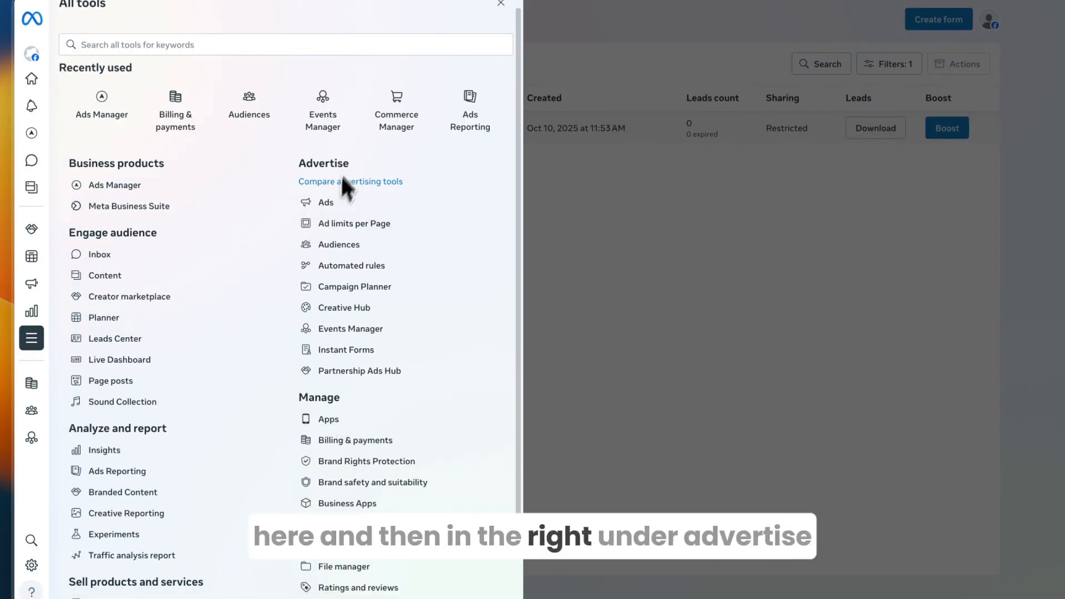
click(333, 350)
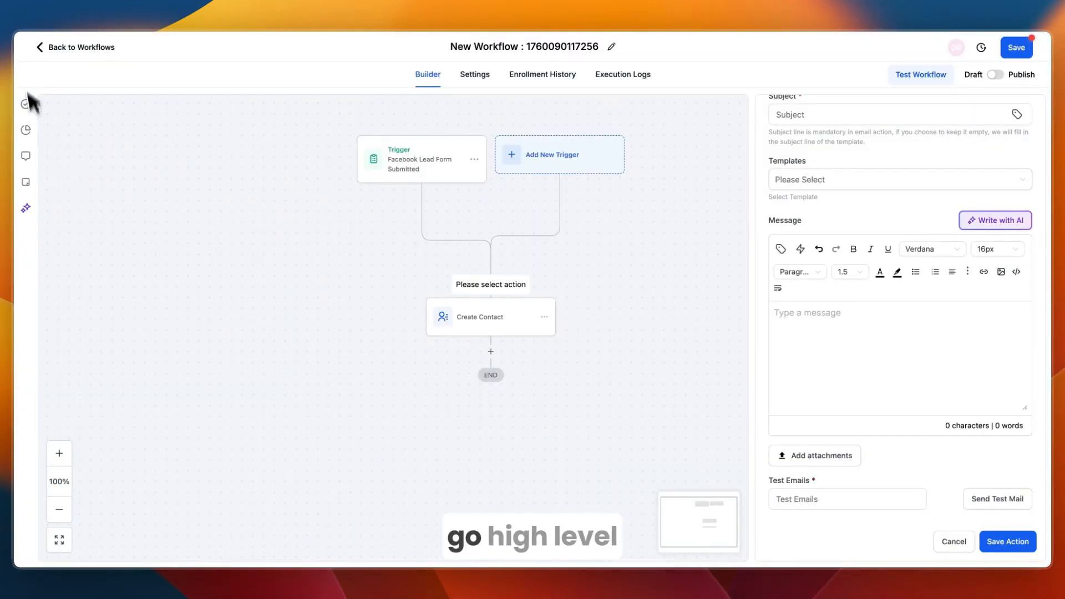
Step: Leave the workflow builder, check Contacts and the empty Real Estate pipeline, then view the free-trial headline
click(42, 48)
click(650, 333)
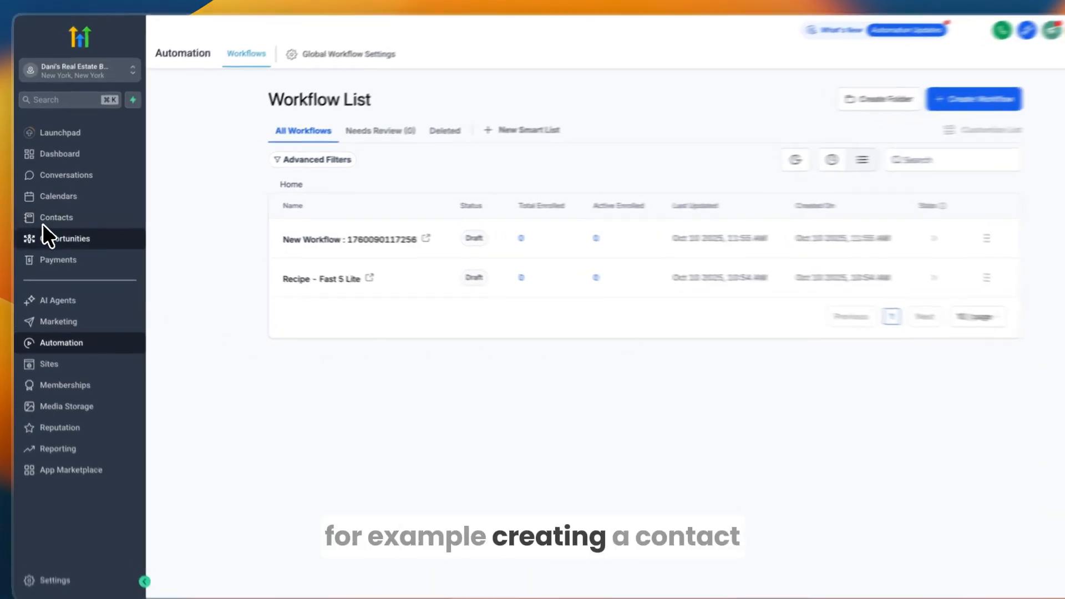
click(44, 224)
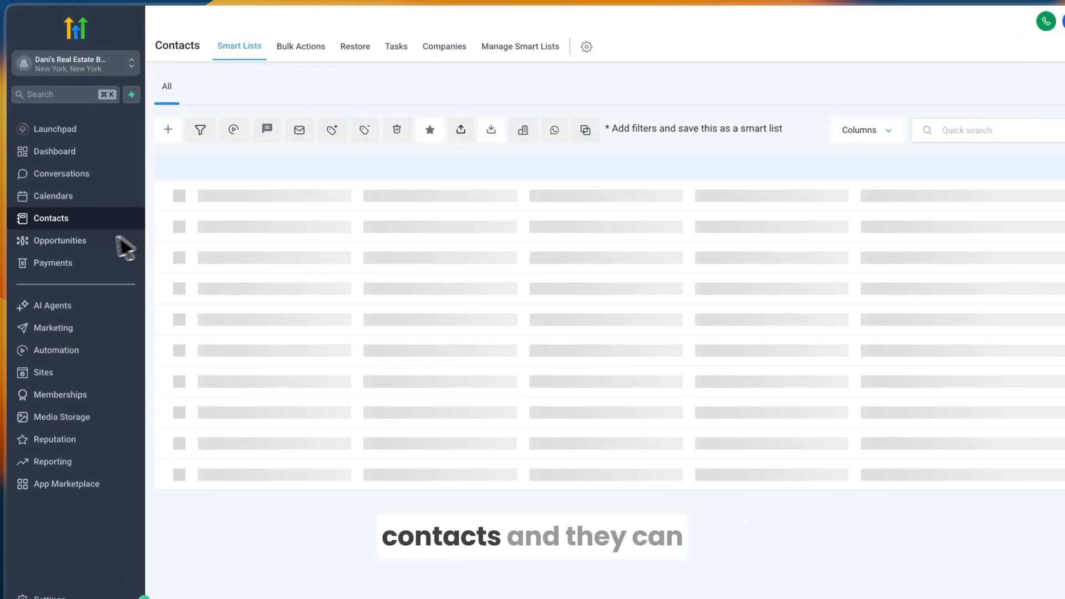
click(95, 242)
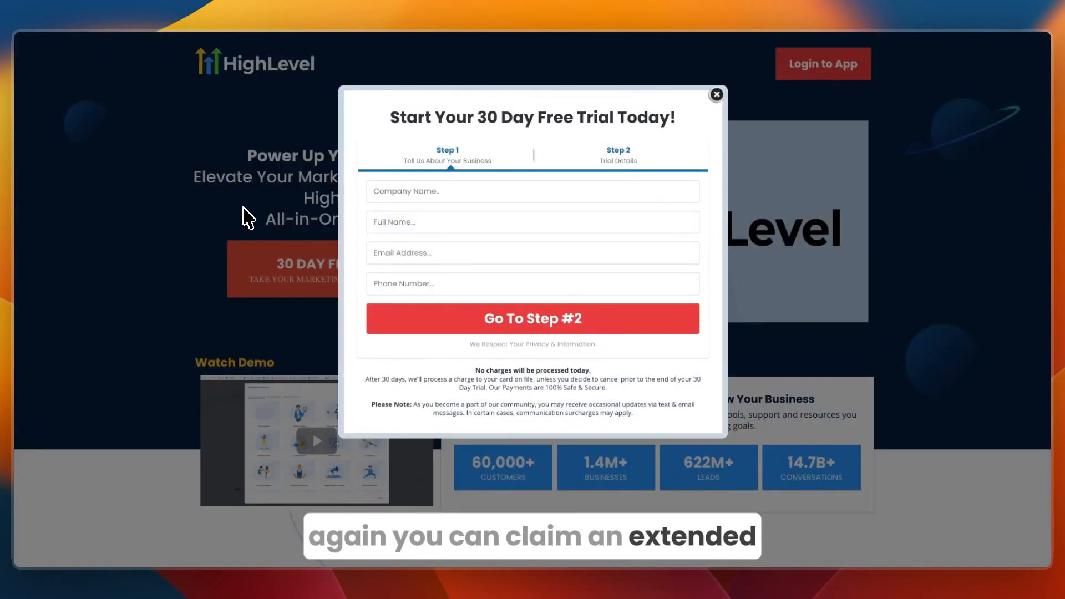
drag(475, 115, 616, 118)
click(220, 141)
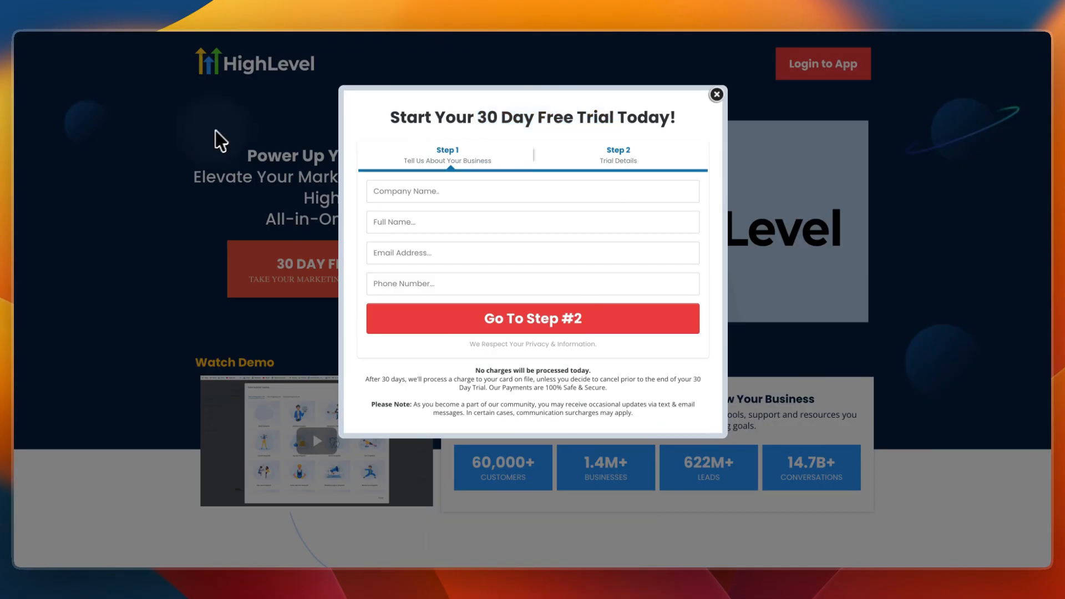